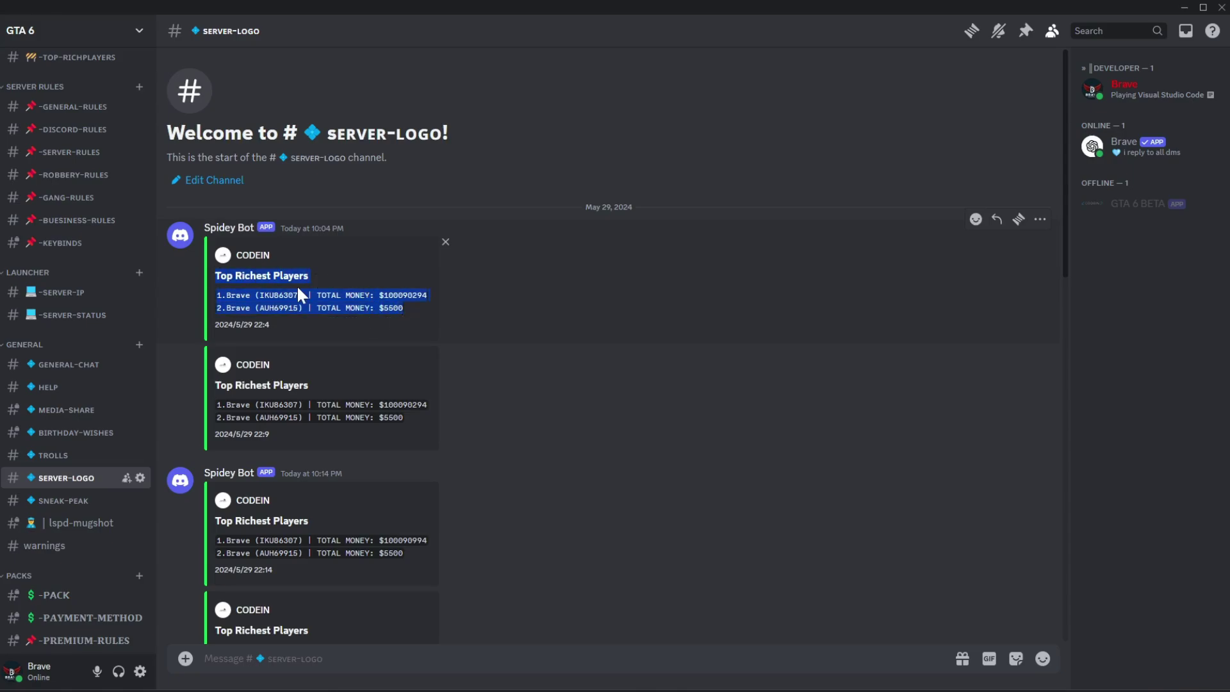
- Highlight the top players' total money values in the Discord leaderboard
click(277, 330)
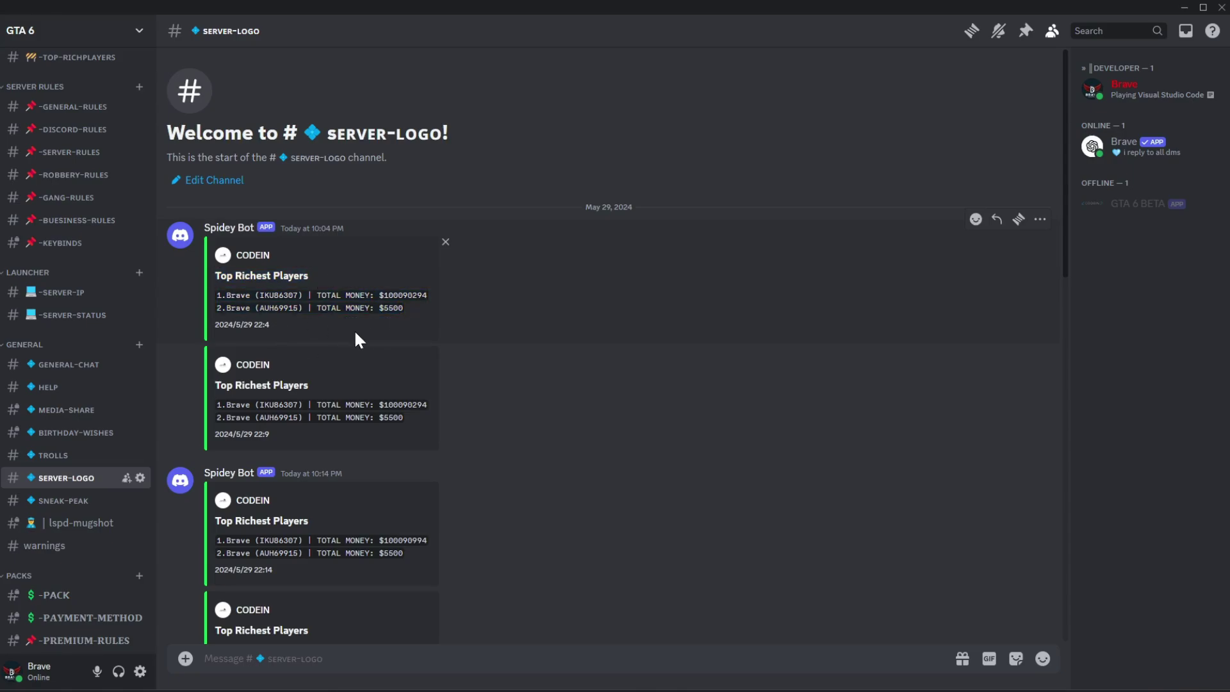
drag(379, 294, 427, 294)
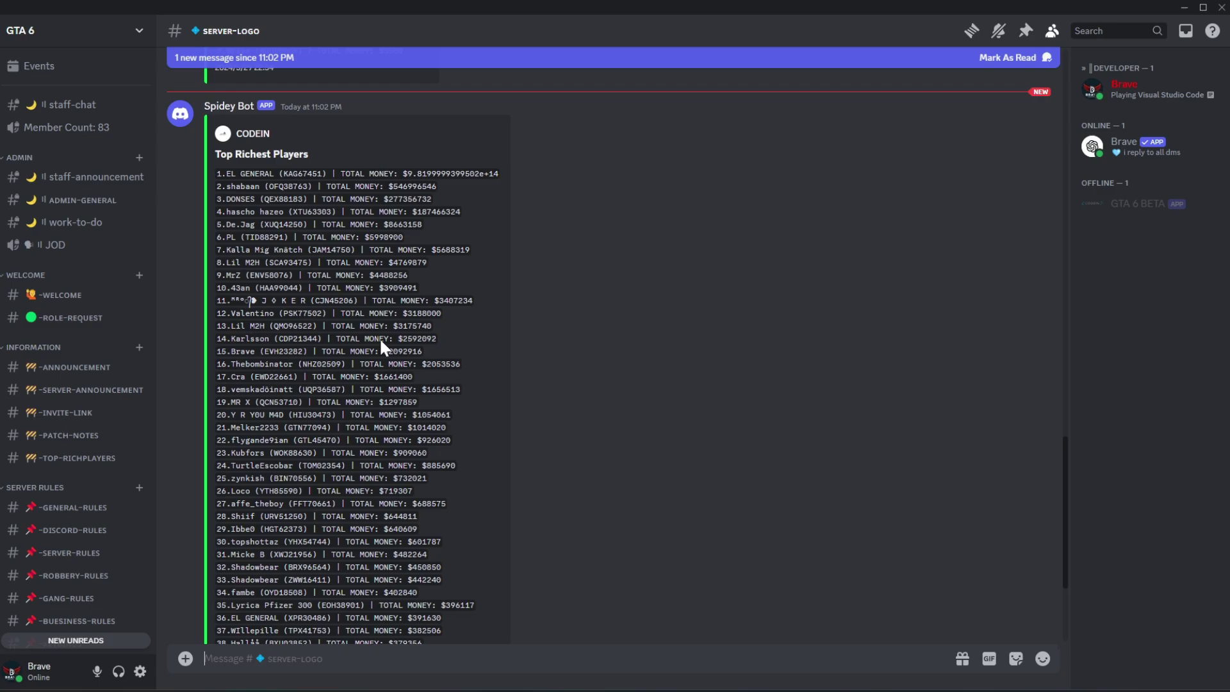
scroll(337, 311, down, 1)
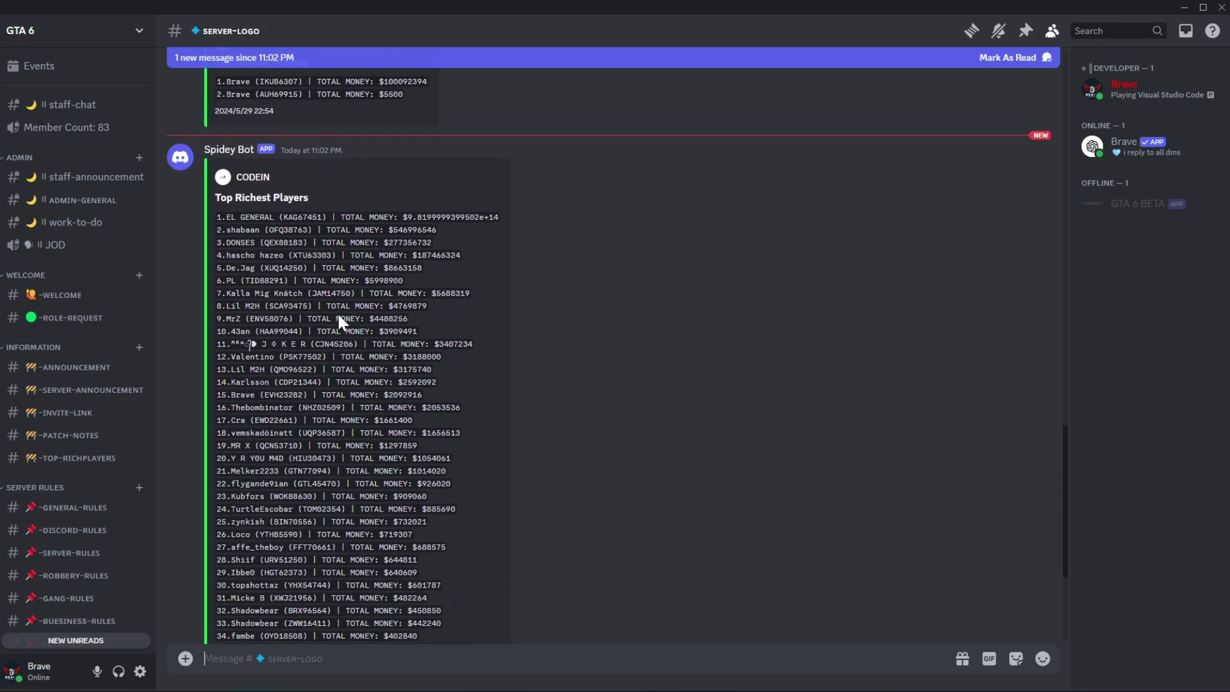
drag(408, 217, 504, 224)
- Download the mb-GetRichPlayer-QBCore repository from GitHub as a ZIP and save it
key(alt+Tab)
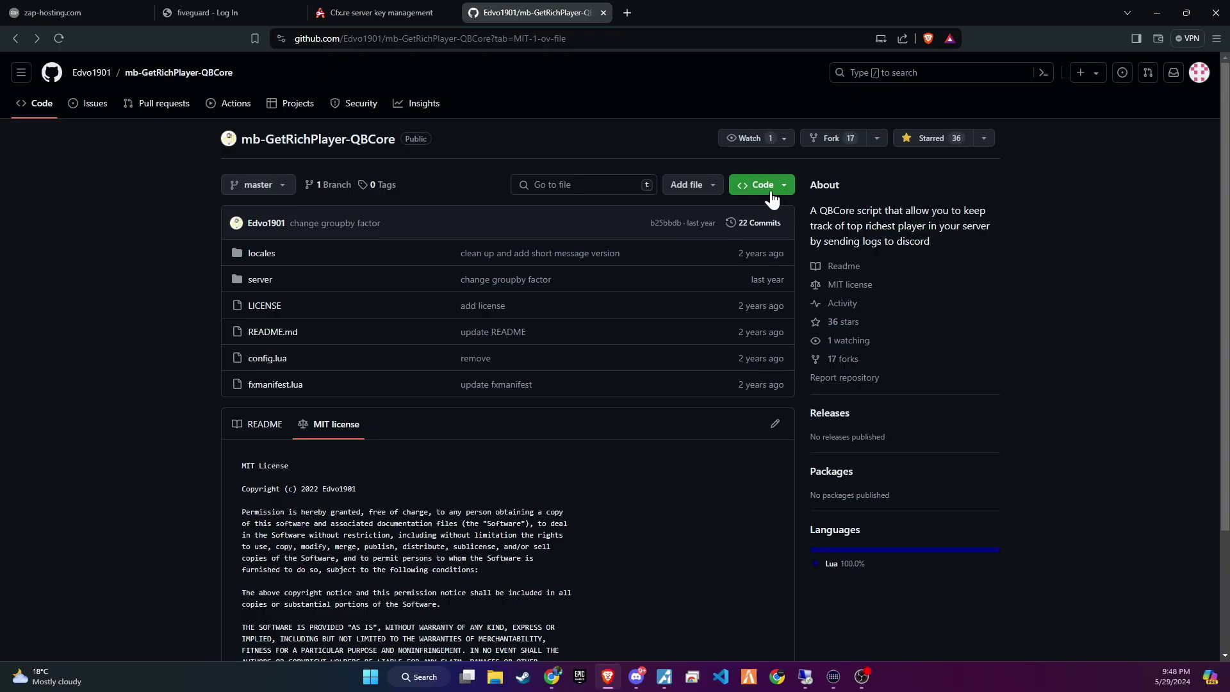
click(771, 191)
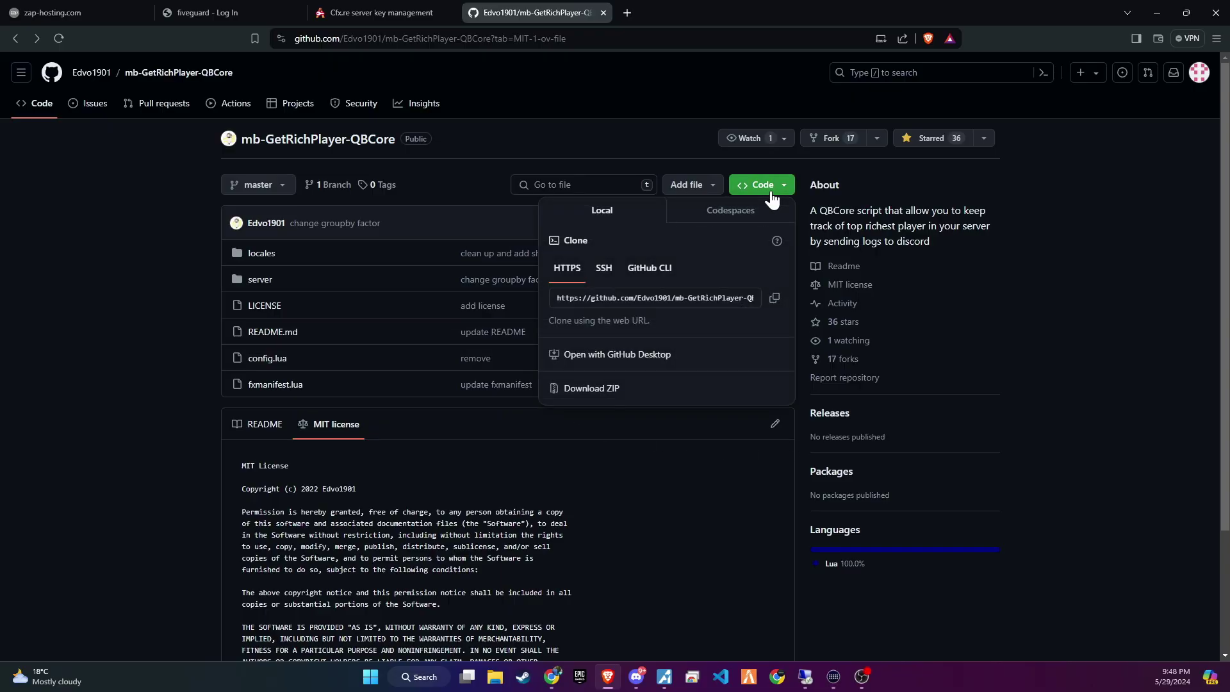
click(670, 392)
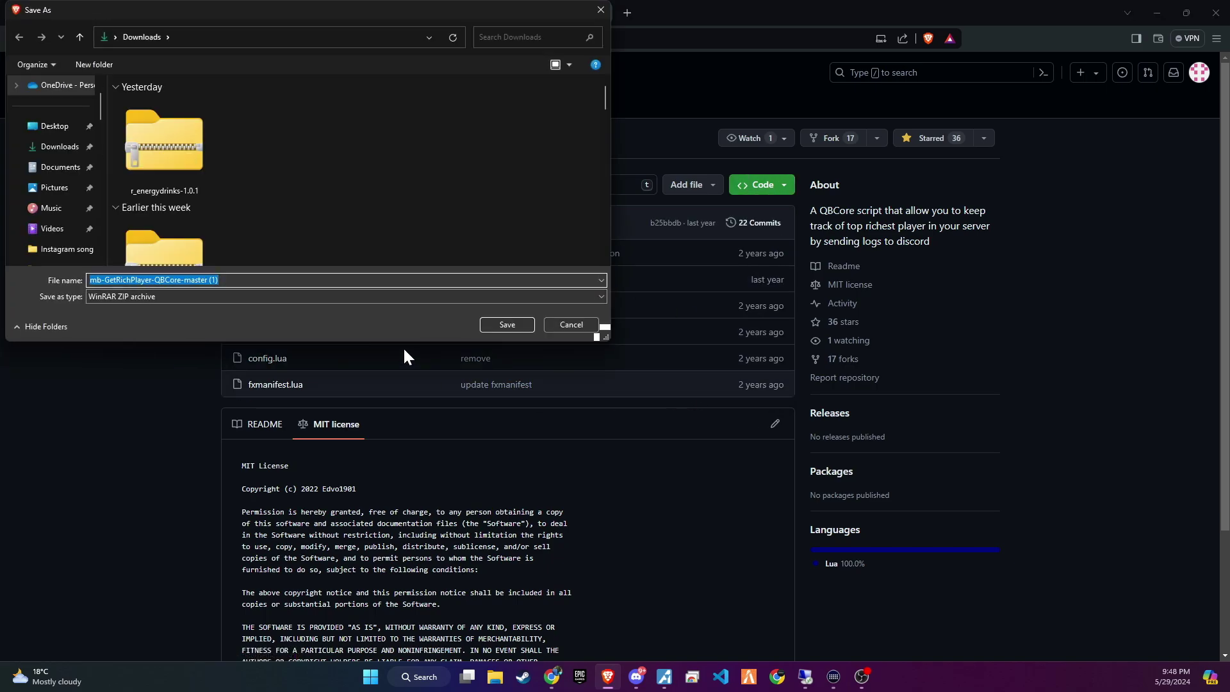
click(501, 320)
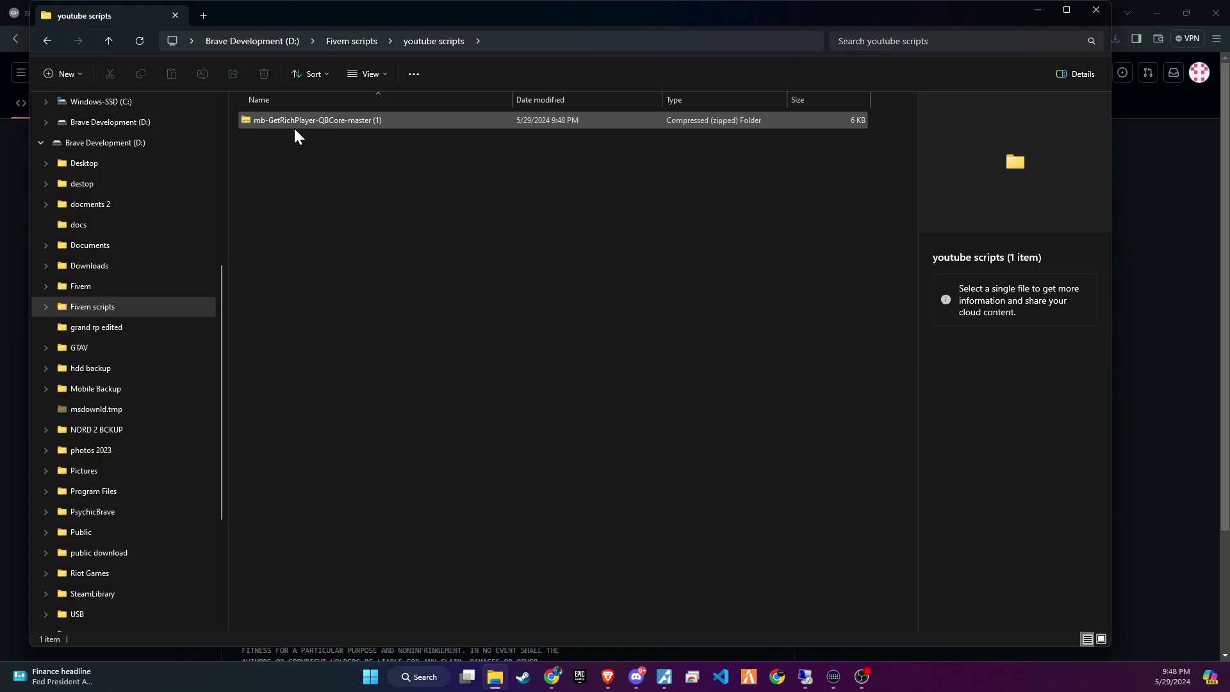
- Extract the ZIP here with WinRAR and cut the resulting mb-GetRichPlayer-QBCore-master folder
right_click(294, 126)
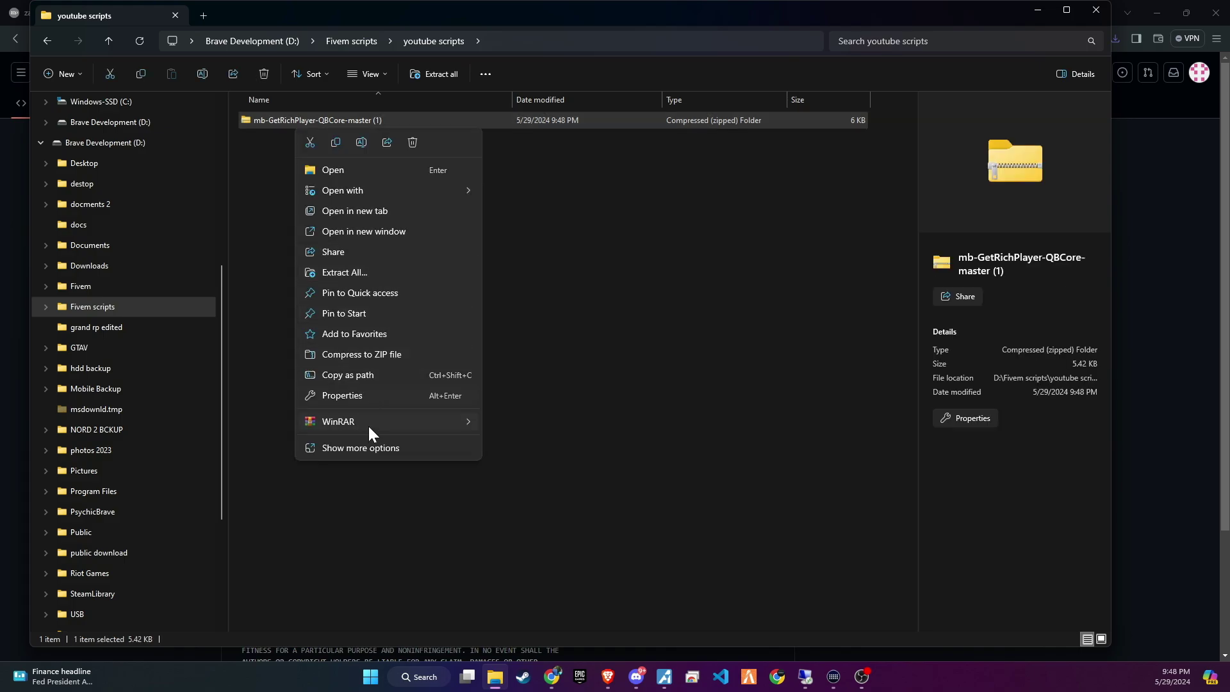
mouse_move(368, 422)
click(530, 484)
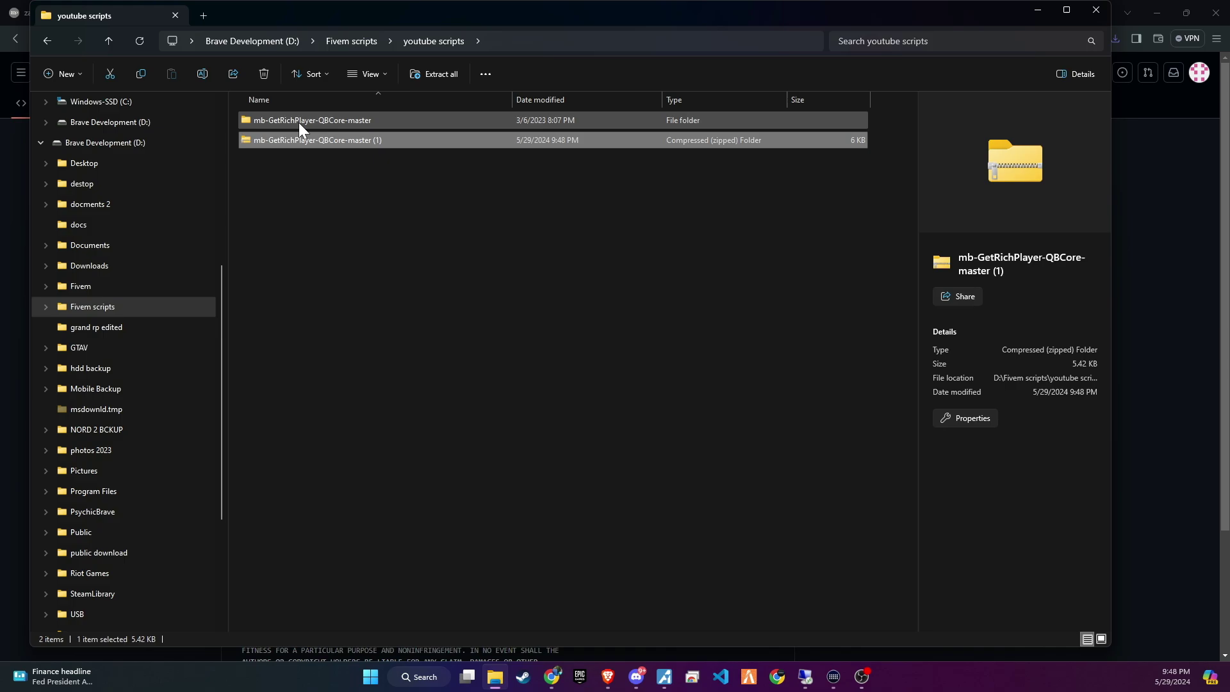
click(298, 122)
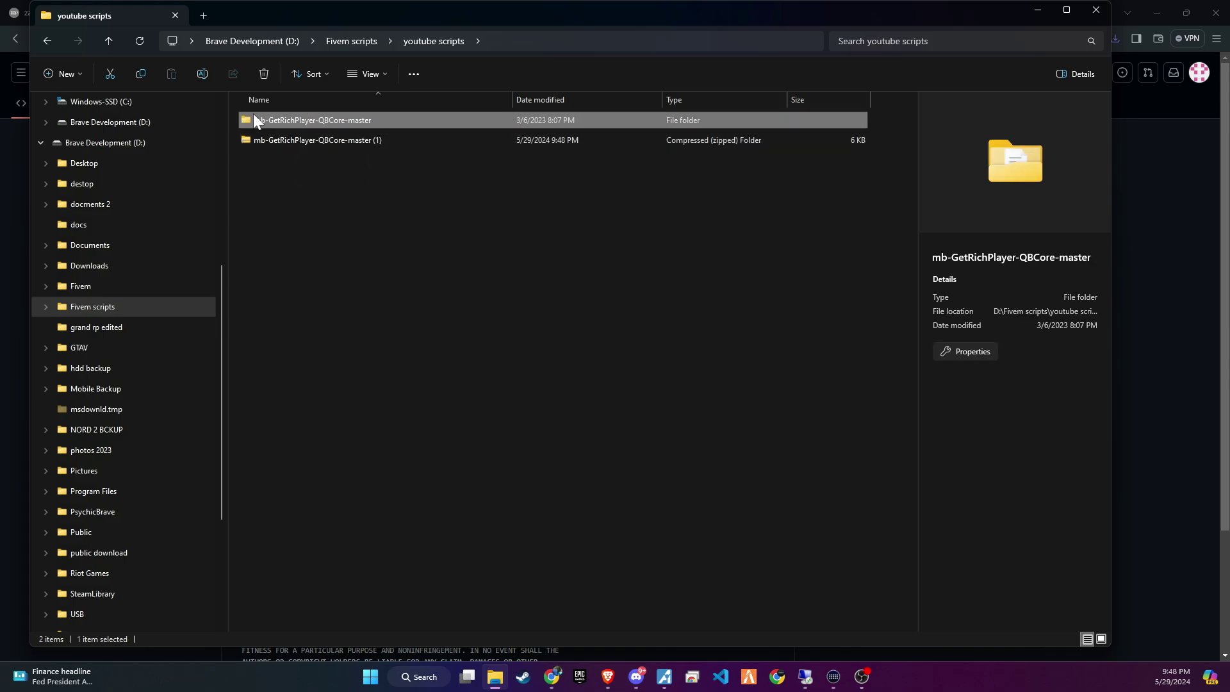
key(ctrl+x)
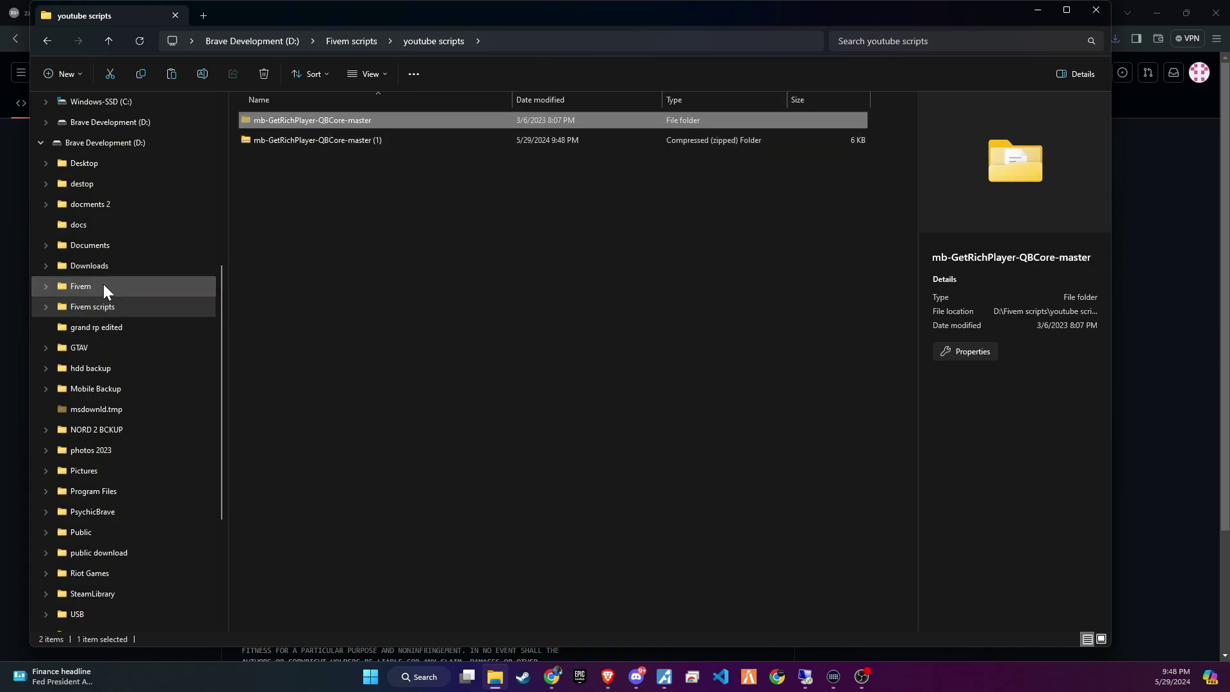
- Paste the script folder into Fivem\txData\QBCoreFramework_0FB8EA.base\resources\[v3]
click(102, 285)
double_click(324, 140)
double_click(313, 166)
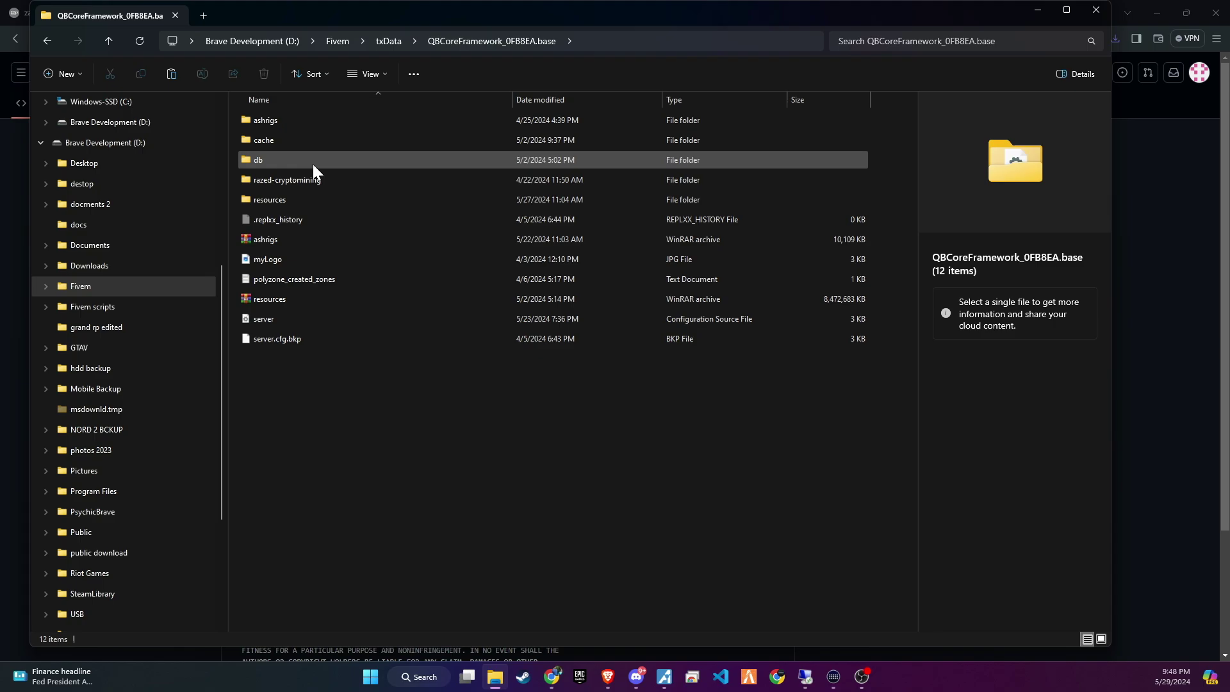
double_click(305, 202)
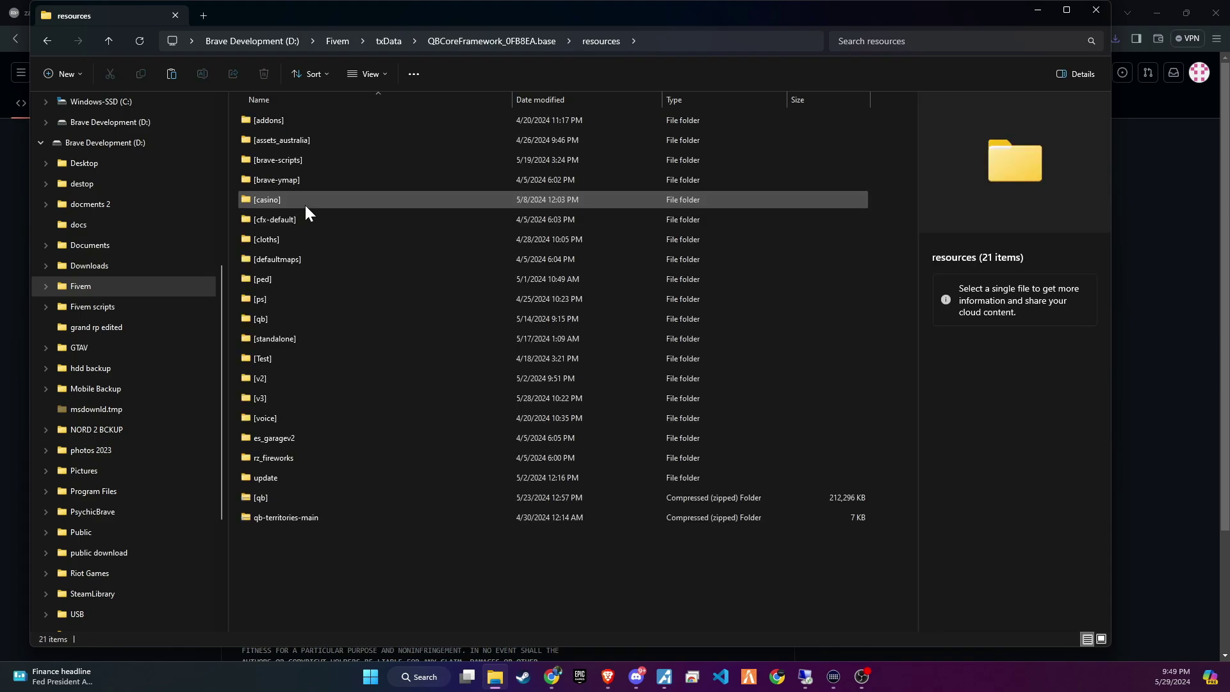
double_click(293, 397)
scroll(321, 403, down, 1)
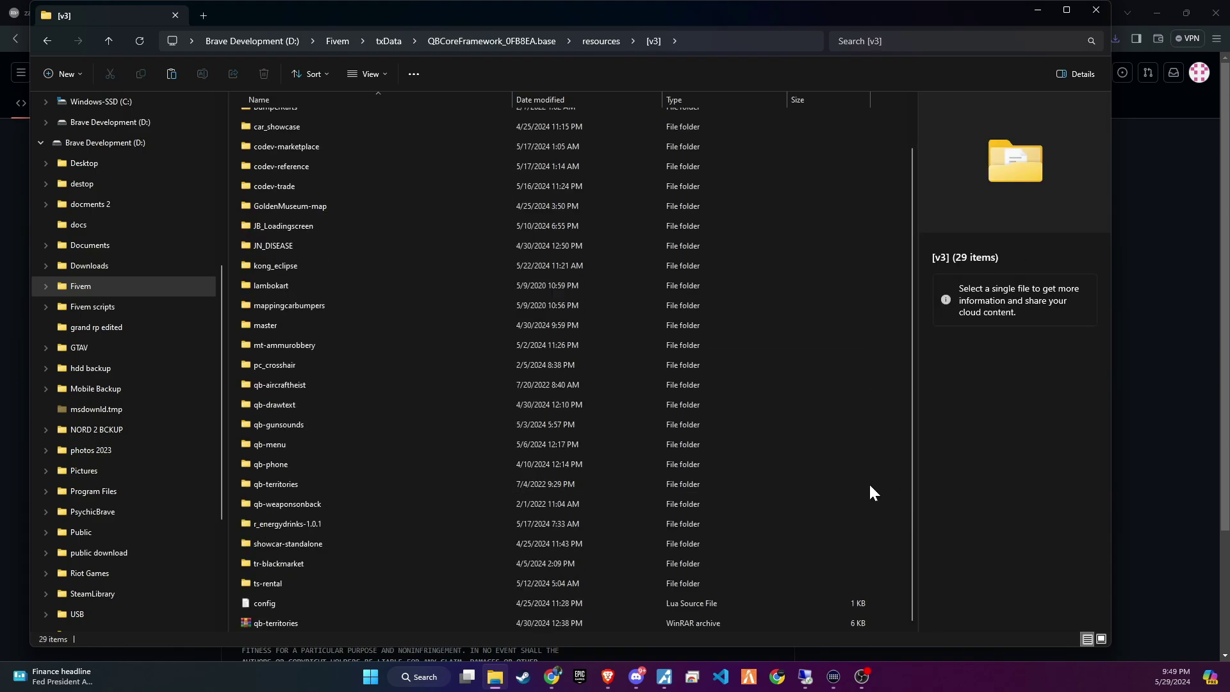
key(ctrl+v)
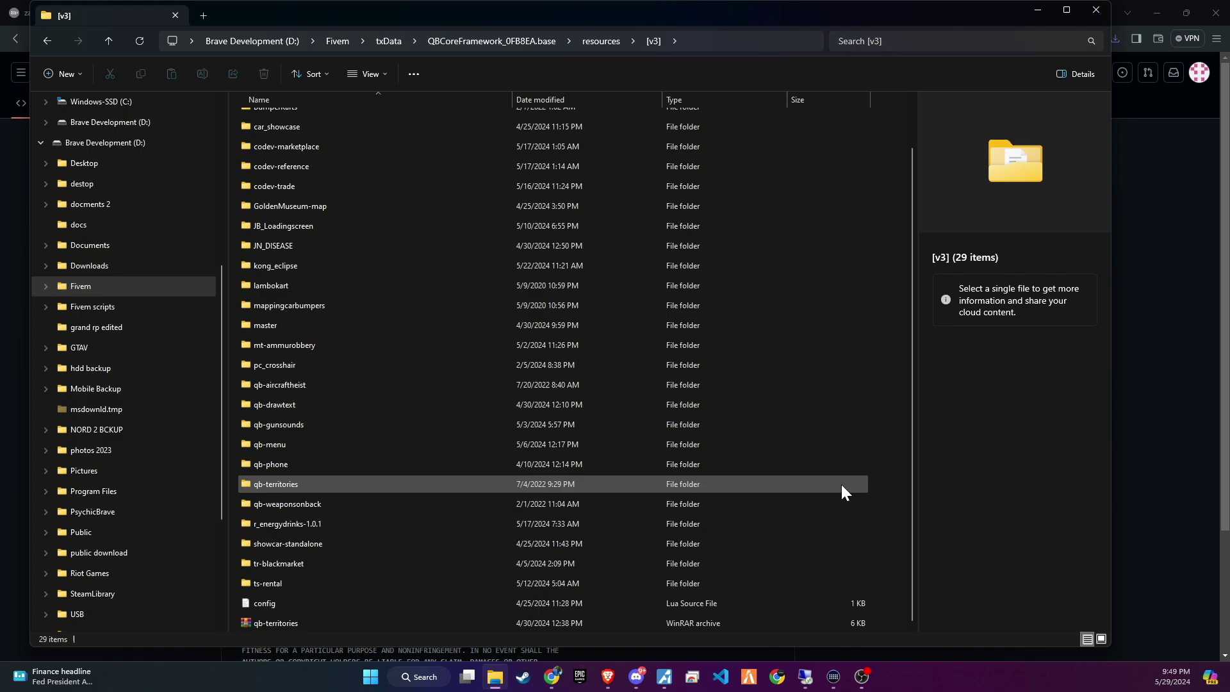
- Rename the pasted folder to mb-GetRichPlayer-QBCore and open it full screen
right_click(317, 629)
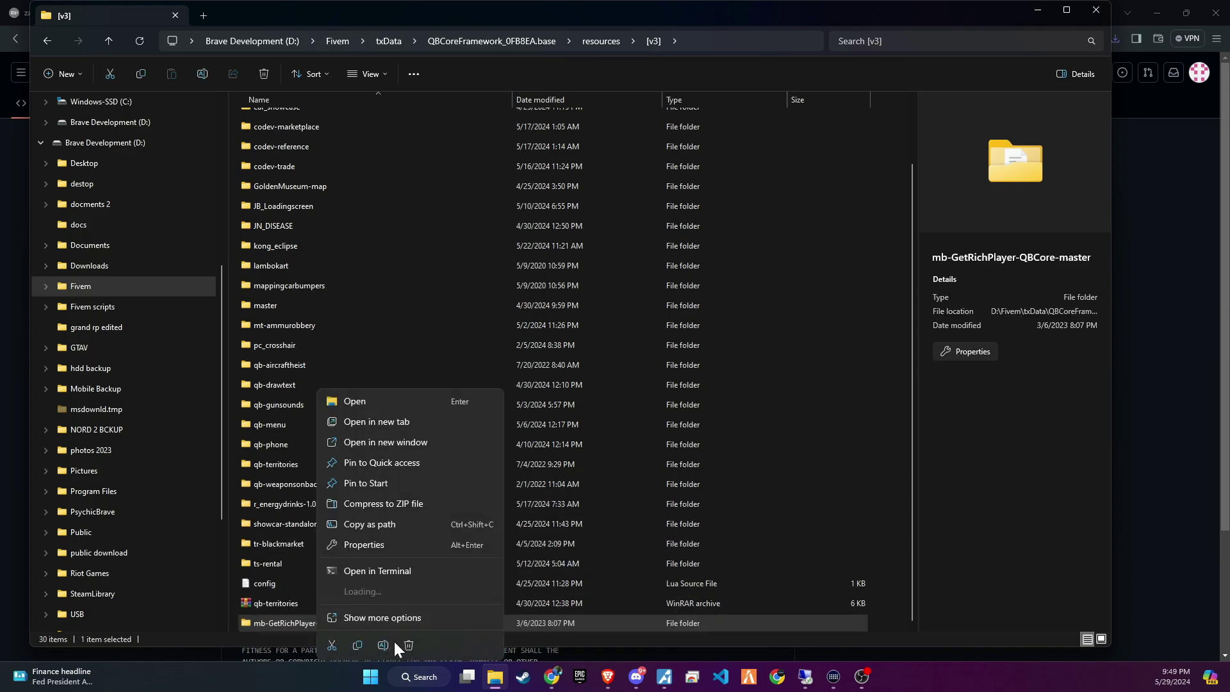
click(387, 640)
key(End)
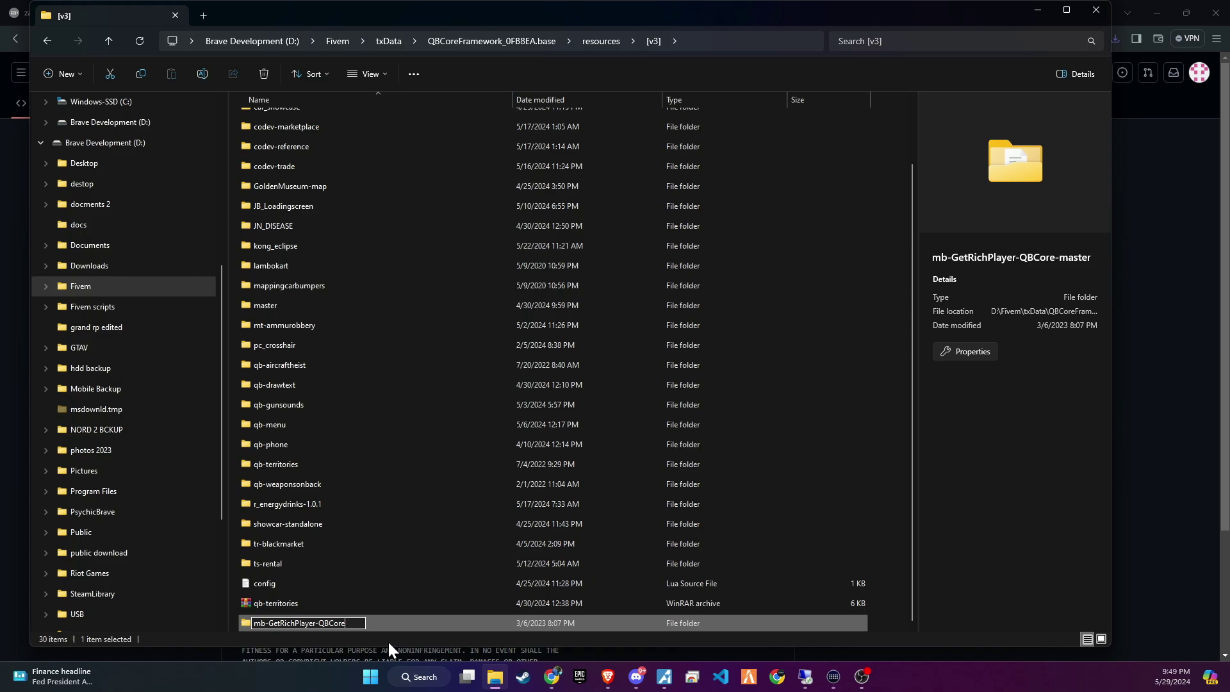
key(Return)
double_click(349, 628)
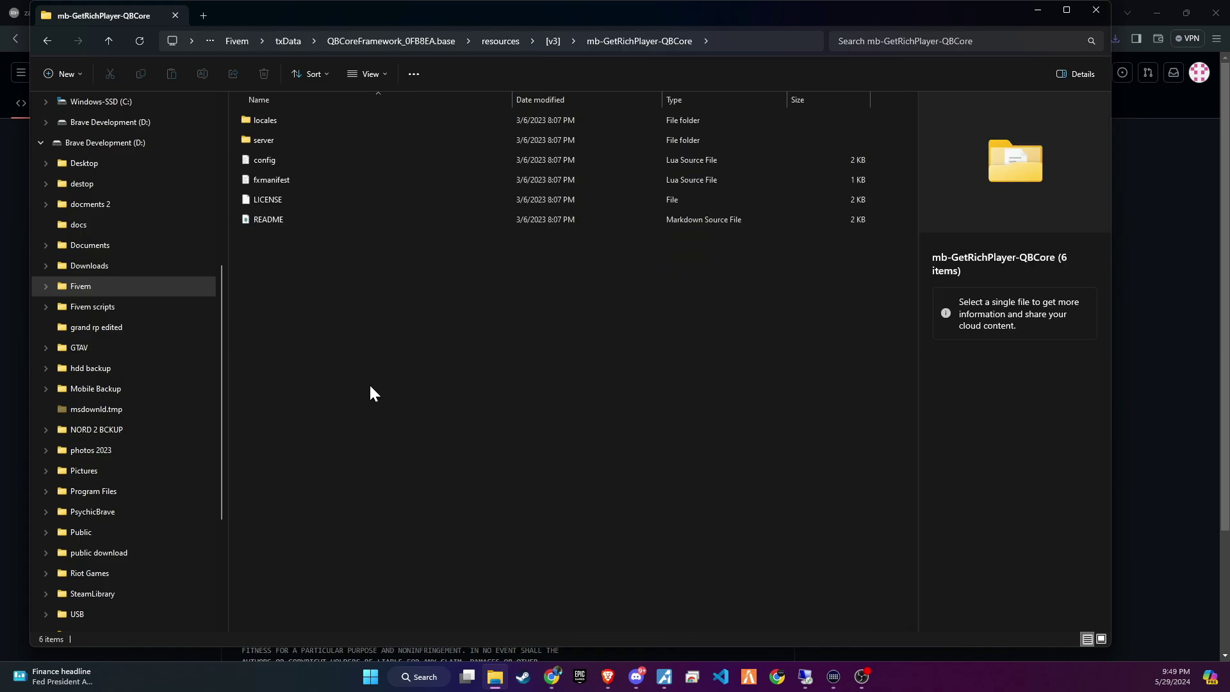
click(1058, 16)
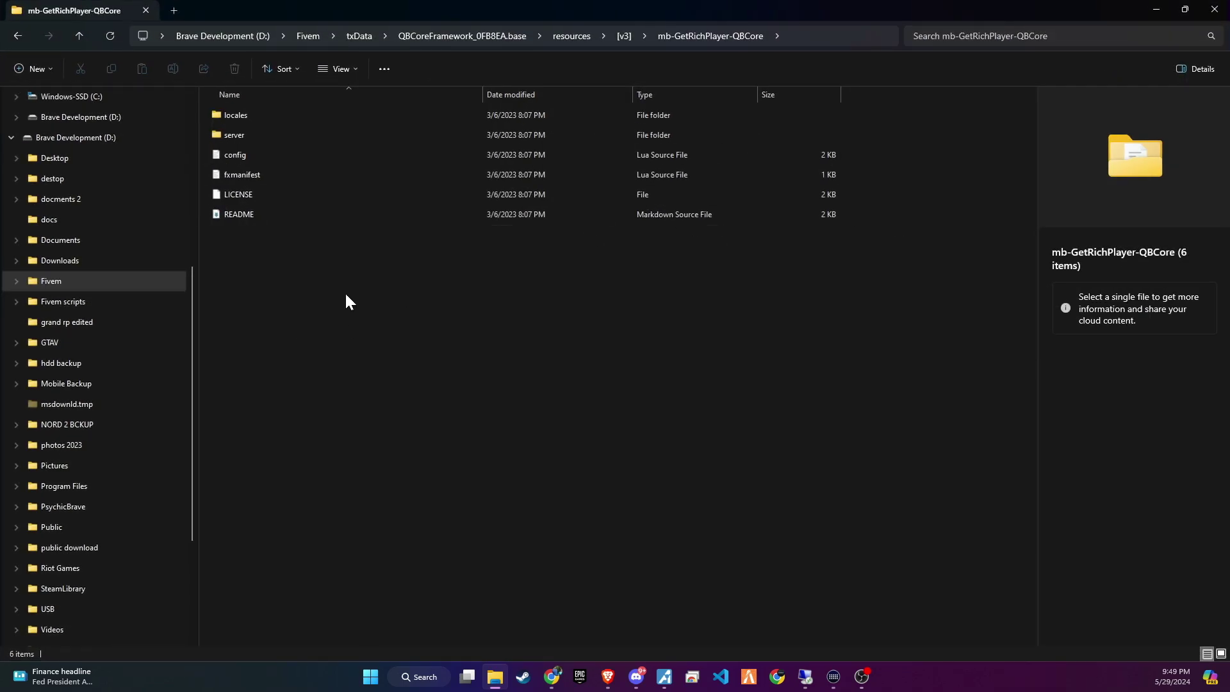
- Open the script's config.lua in Visual Studio Code
double_click(272, 158)
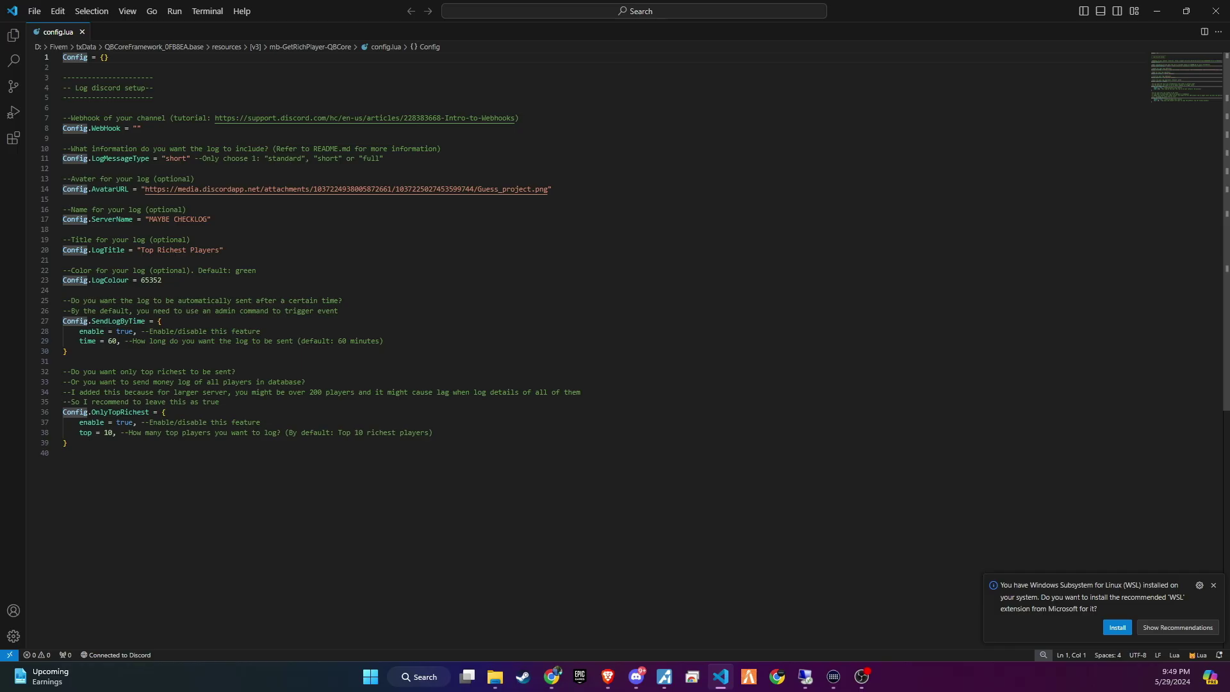
- In the server-logo channel's Integrations, create a Spidey Bot webhook and copy its URL
click(636, 677)
click(185, 522)
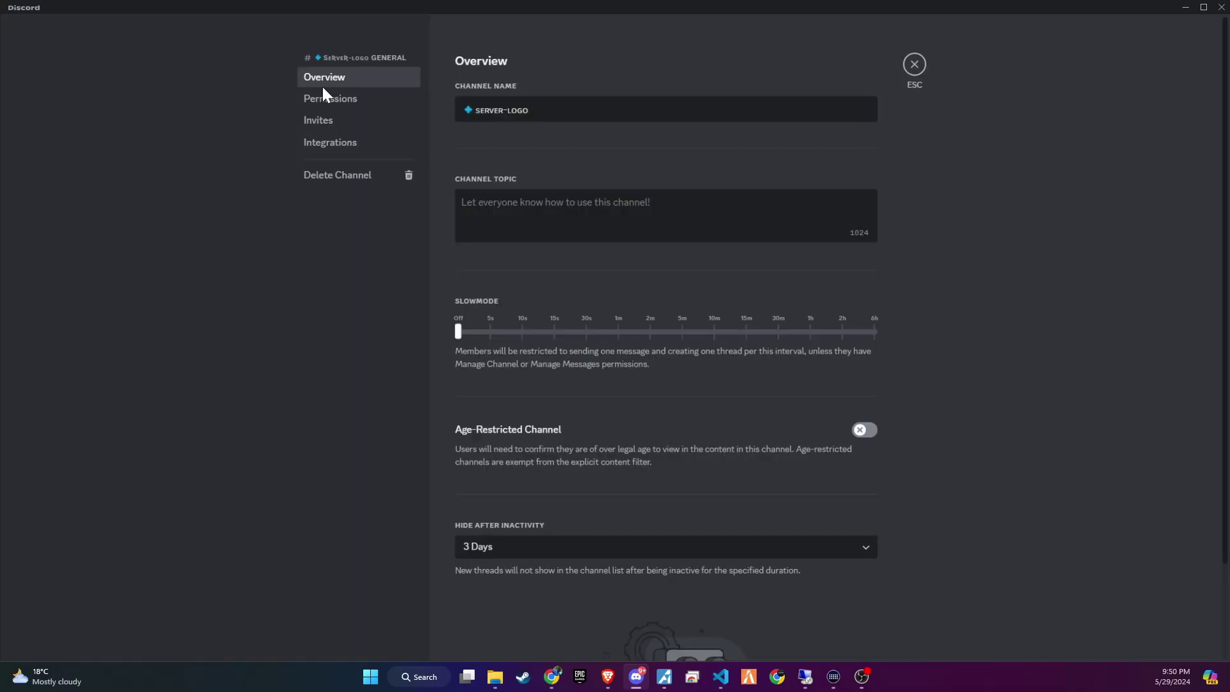
click(339, 99)
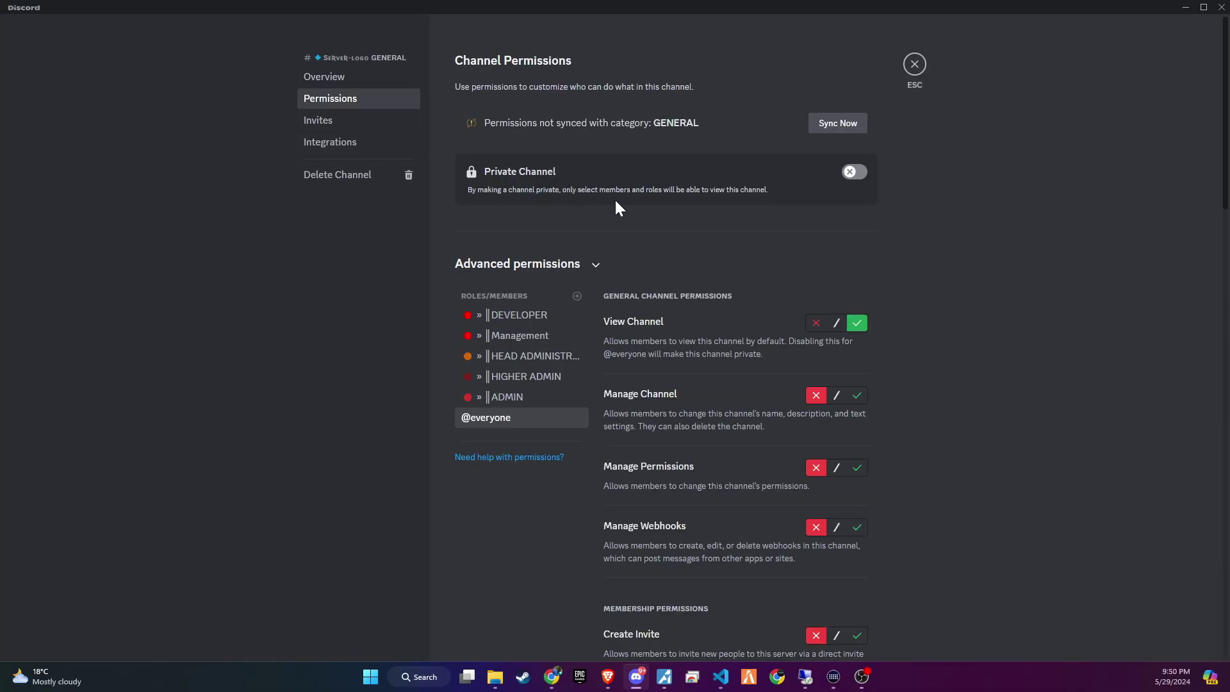
click(333, 141)
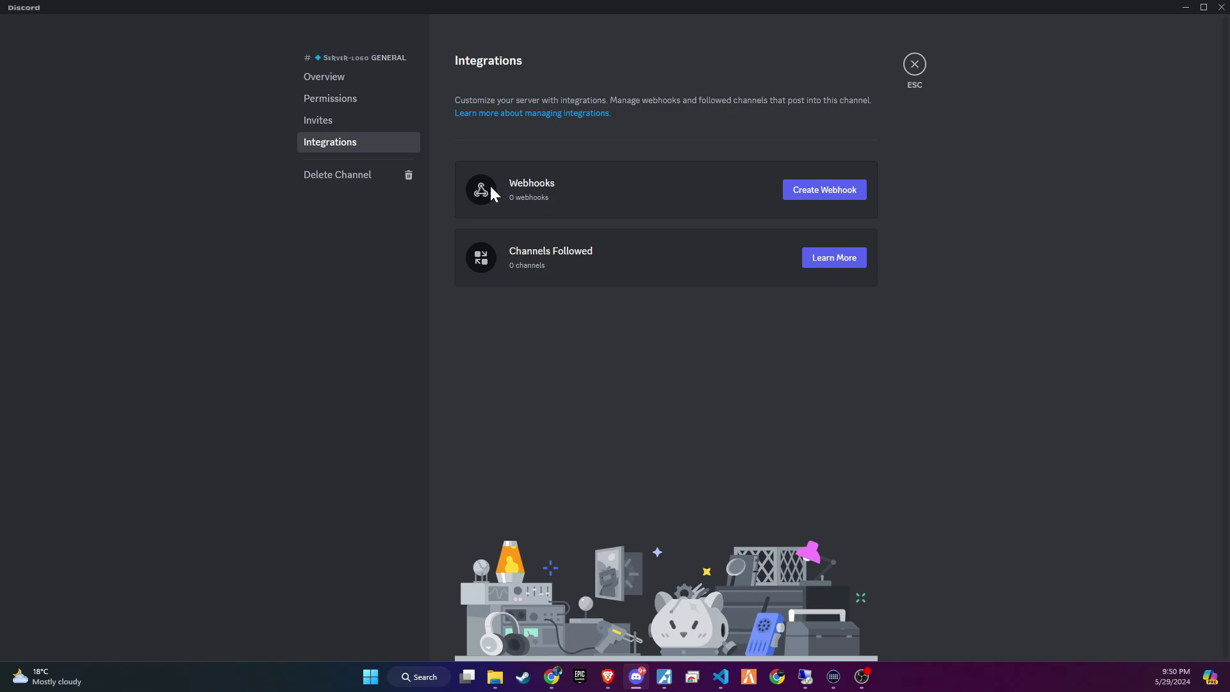
click(817, 191)
click(557, 231)
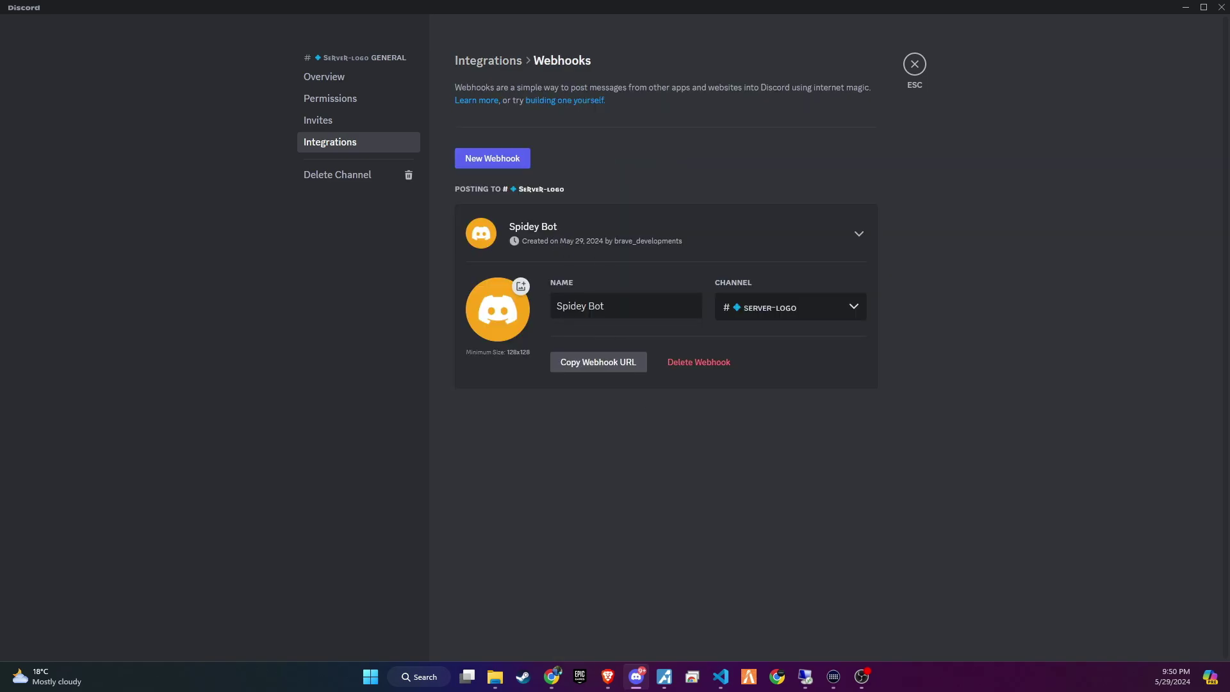
click(598, 362)
- Paste the webhook URL into Config.WebHook, set ServerName to CODEIN and the interval to 5
click(720, 677)
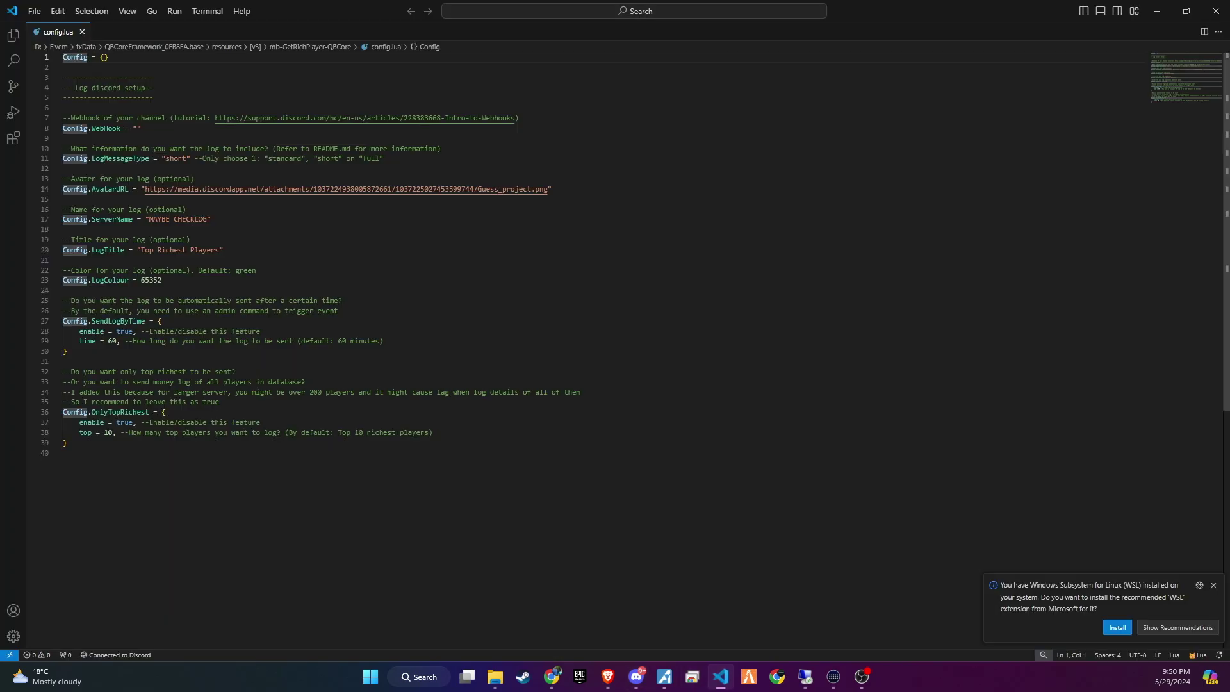
click(136, 128)
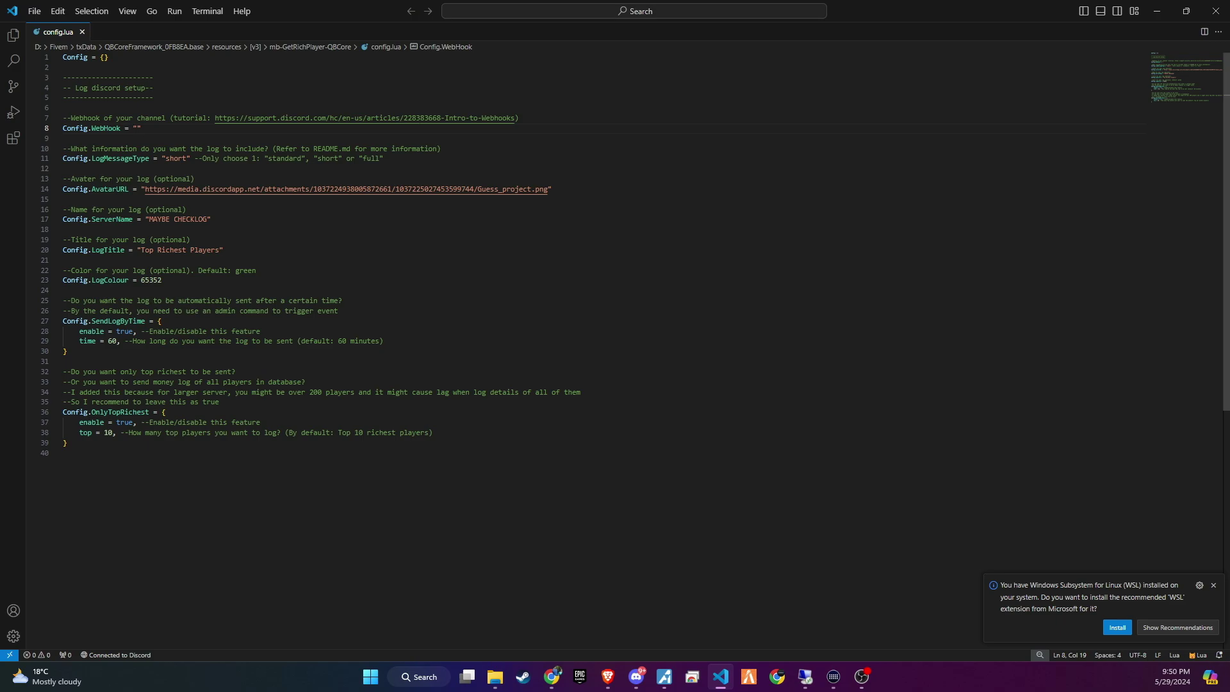
key(ctrl+v)
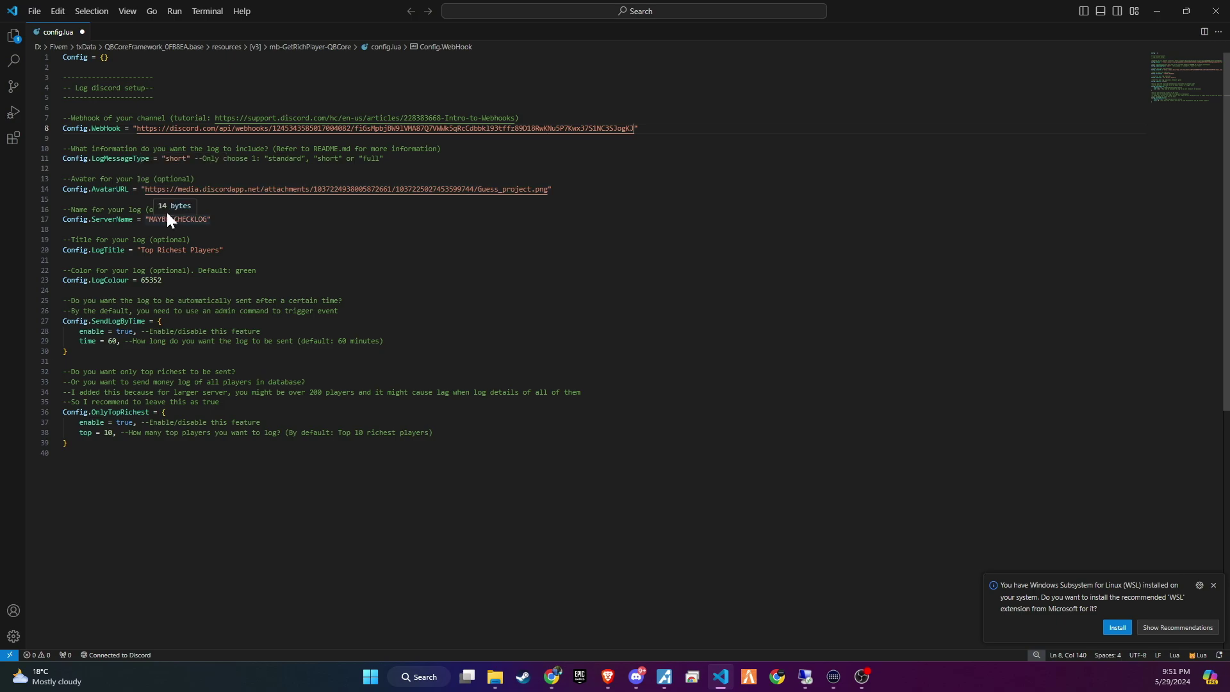
drag(149, 219, 207, 219)
text(CODEIN)
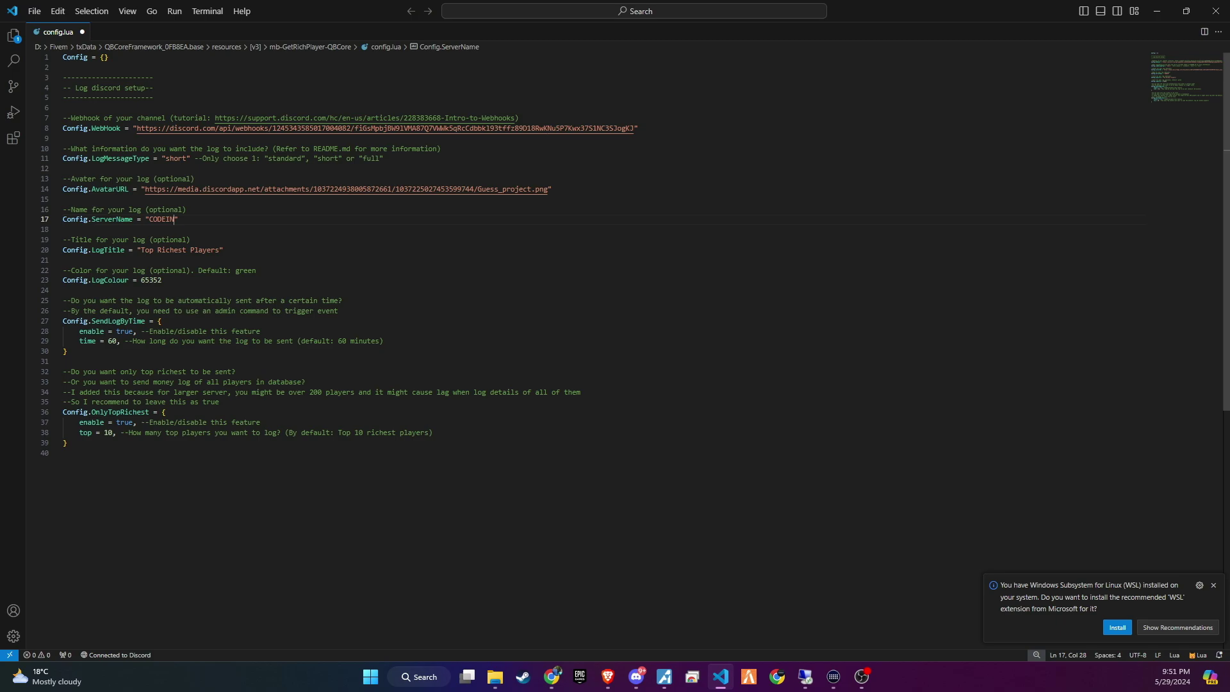
double_click(112, 341)
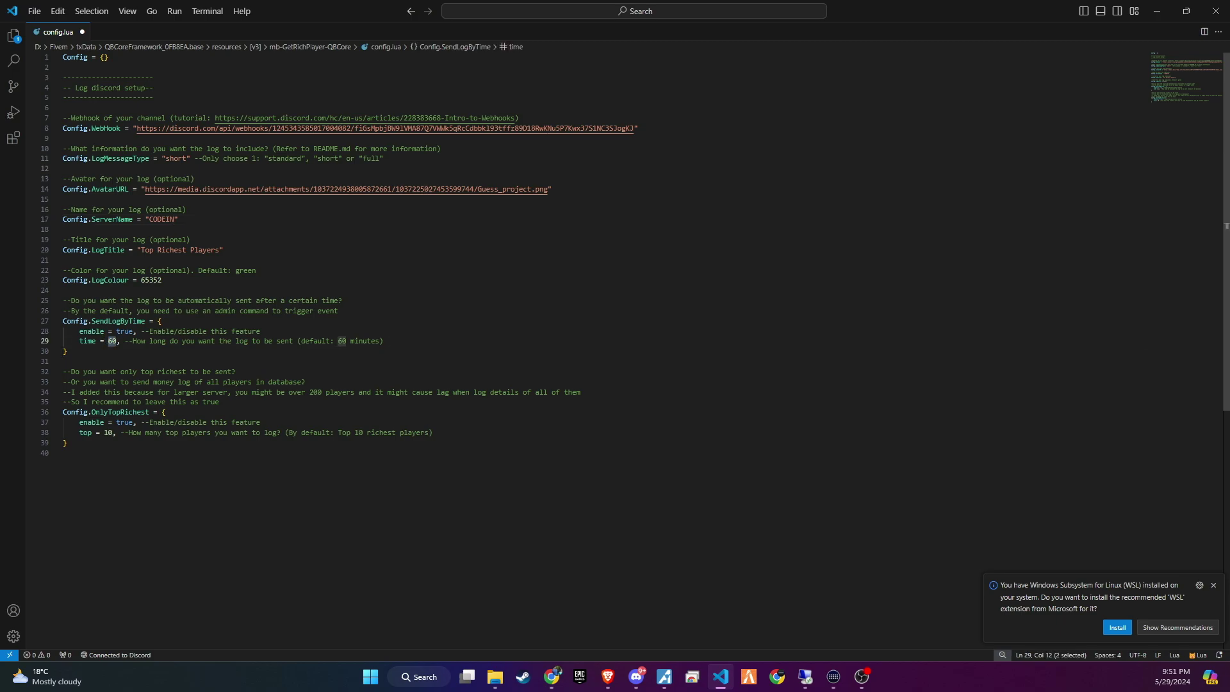
text(5)
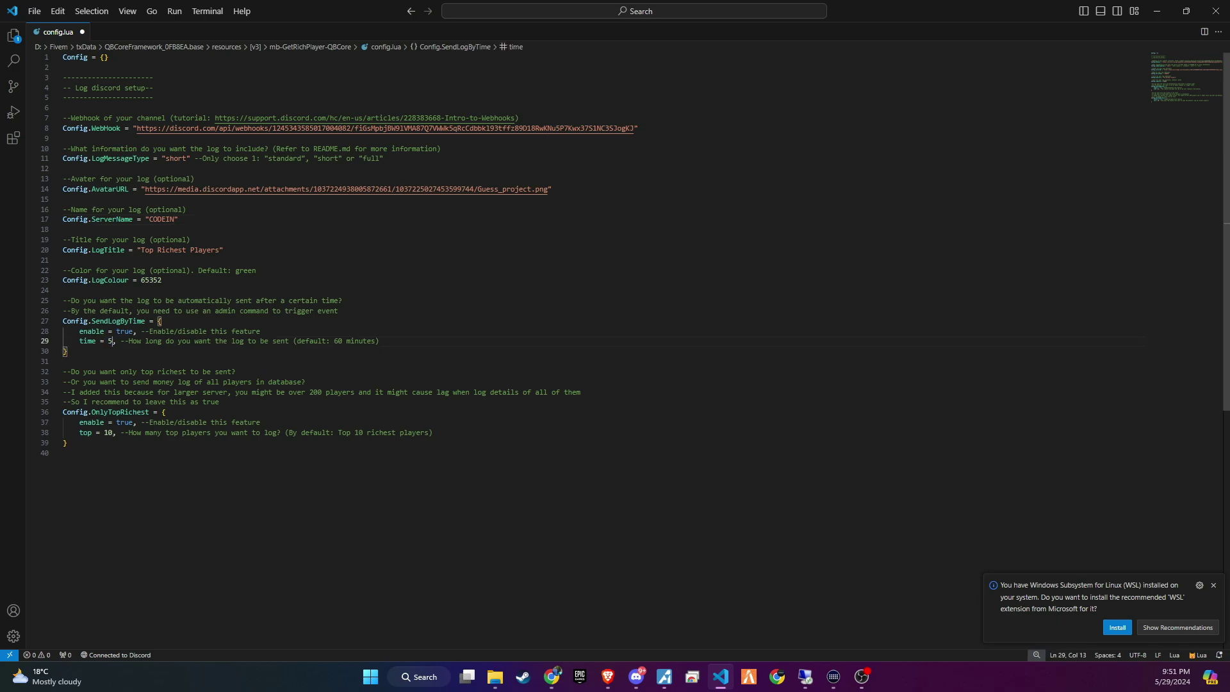
scroll(634, 253, down, 1)
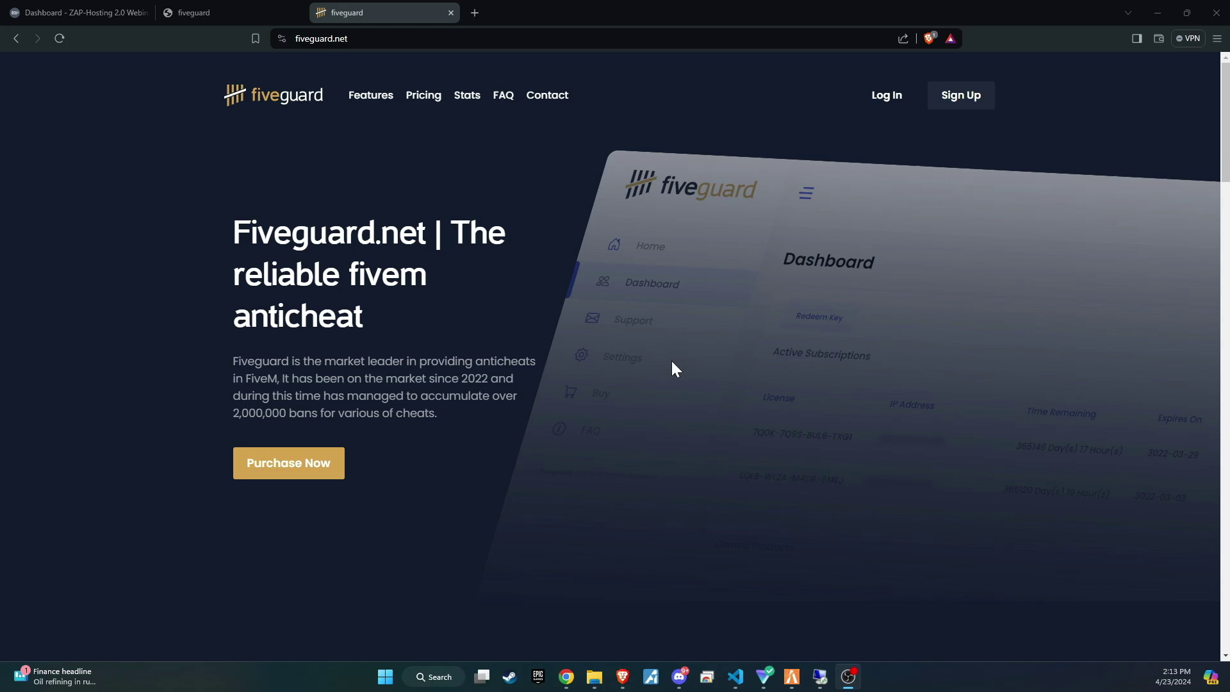
- Scroll through the fiveguard.net pricing plans
scroll(317, 371, down, 10)
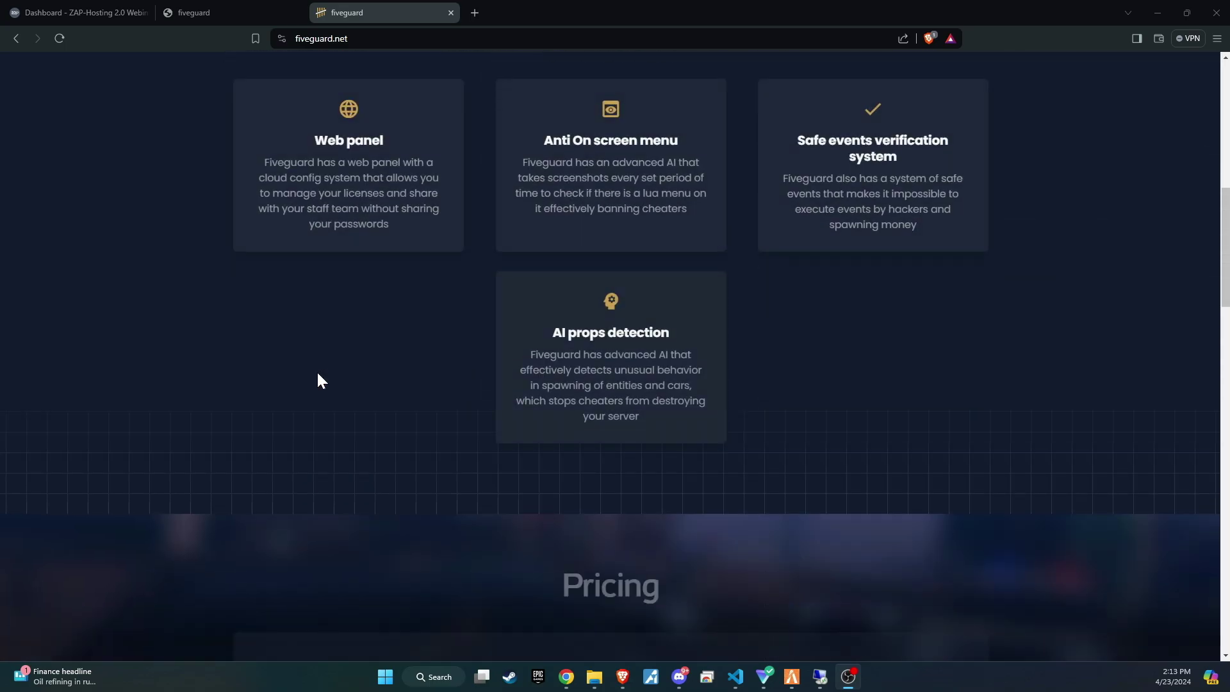
scroll(319, 374, down, 8)
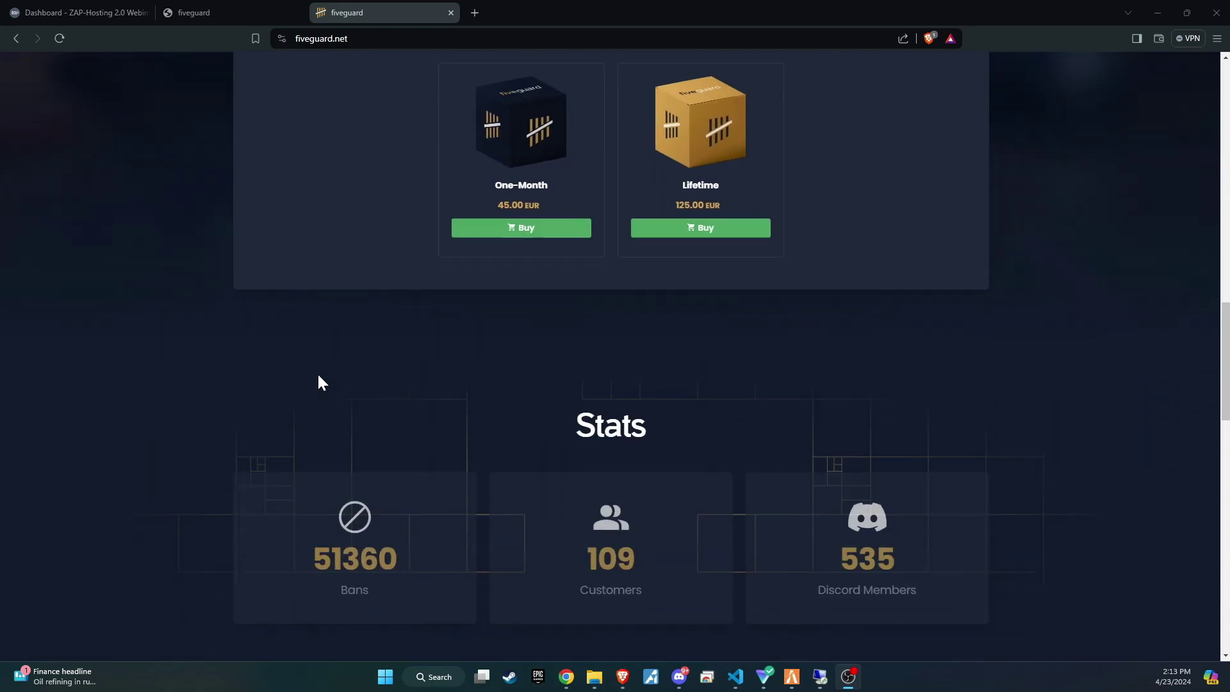
scroll(317, 371, down, 2)
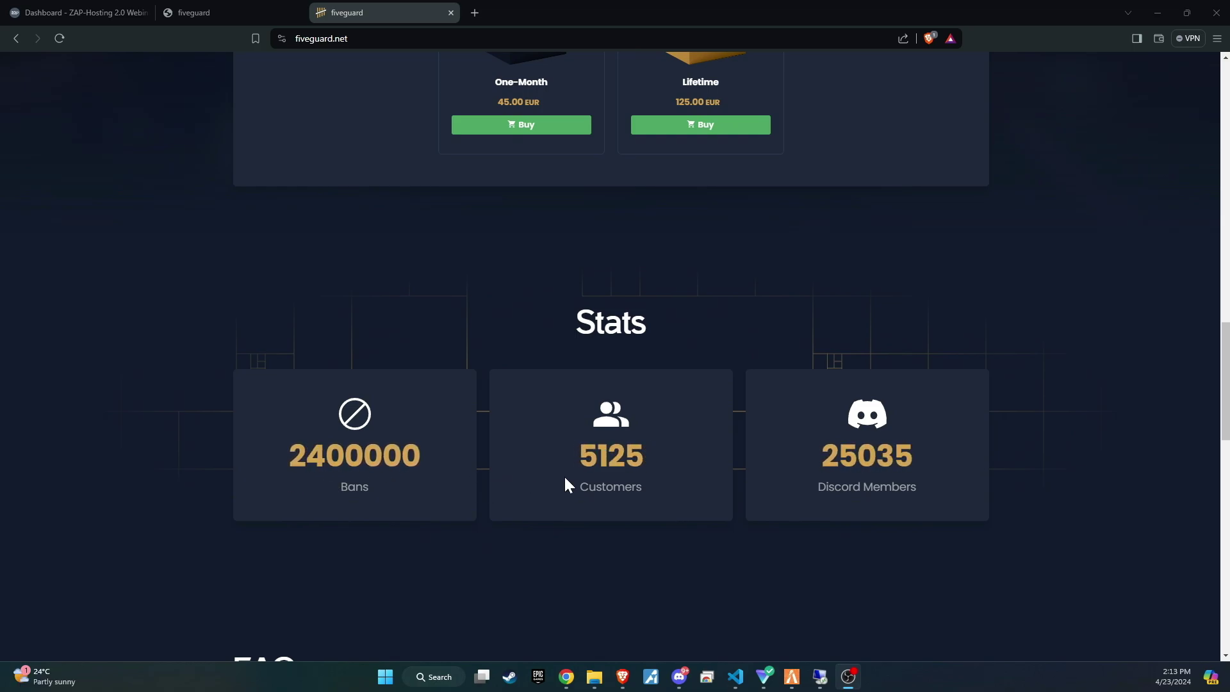
scroll(565, 479, down, 5)
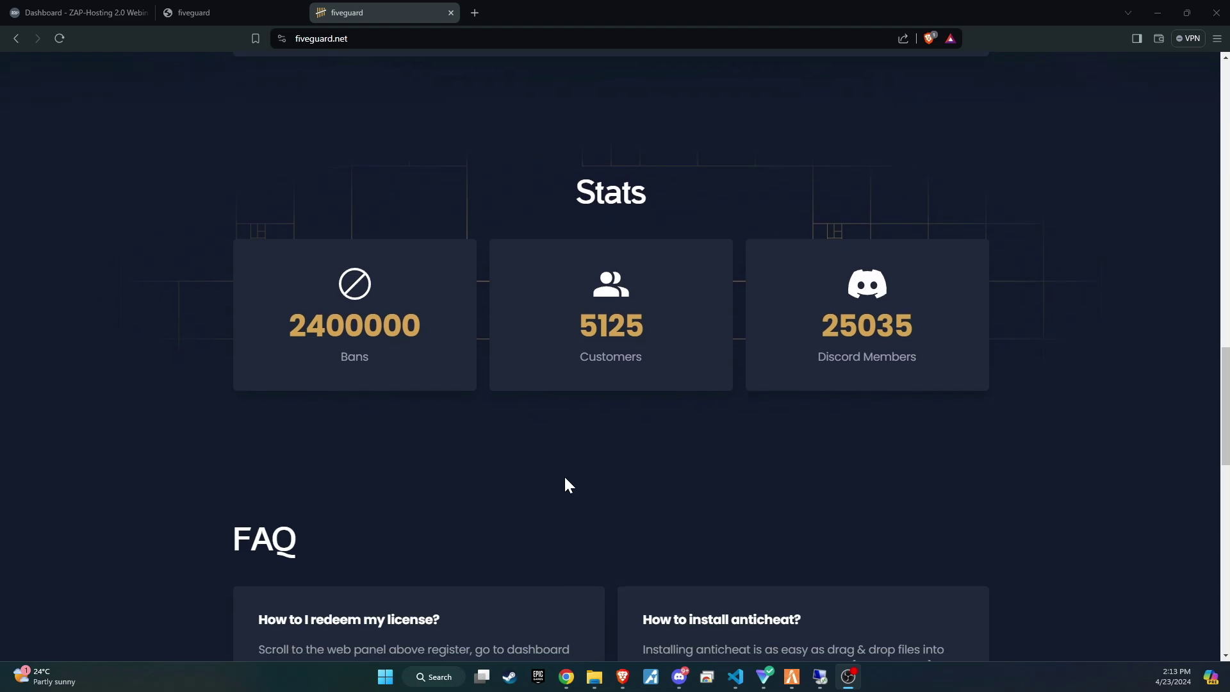
scroll(565, 479, down, 8)
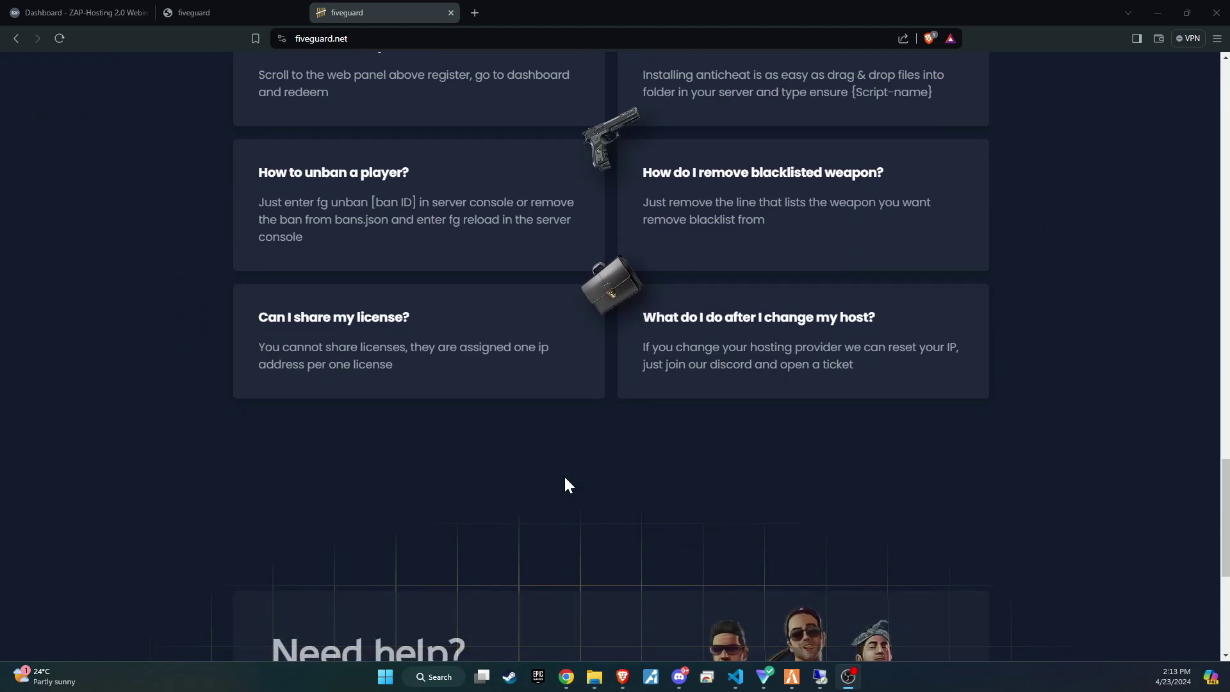
scroll(565, 484, up, 4)
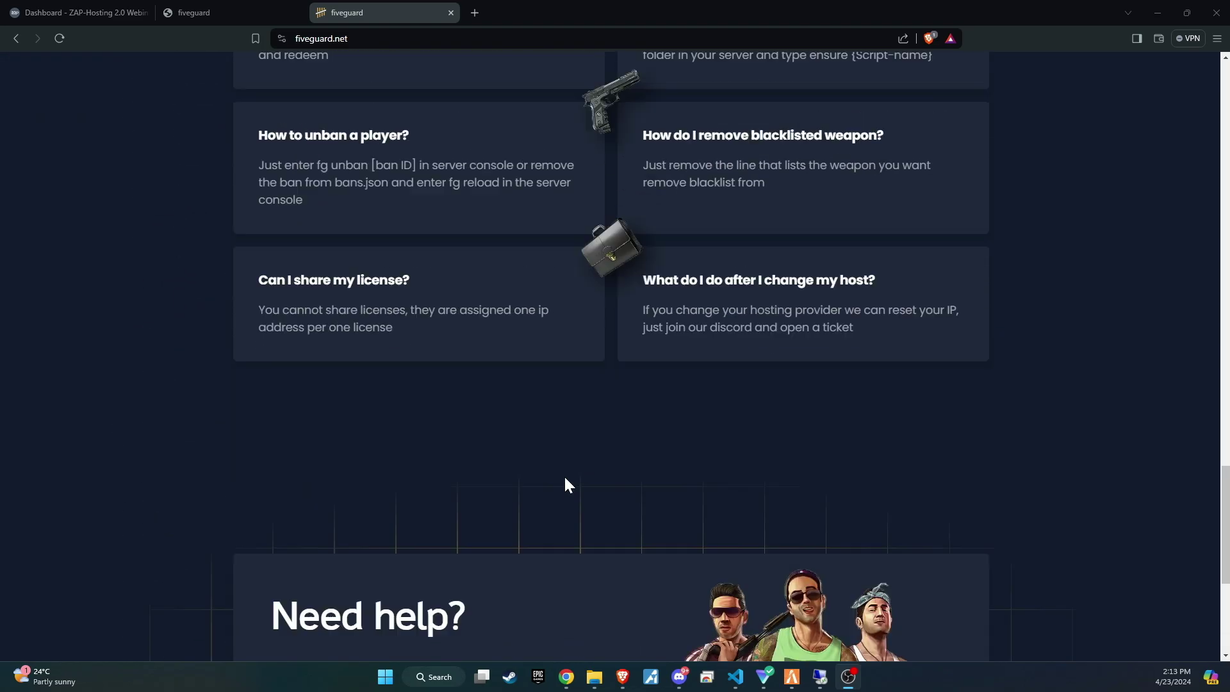
scroll(565, 484, down, 4)
scroll(768, 417, up, 15)
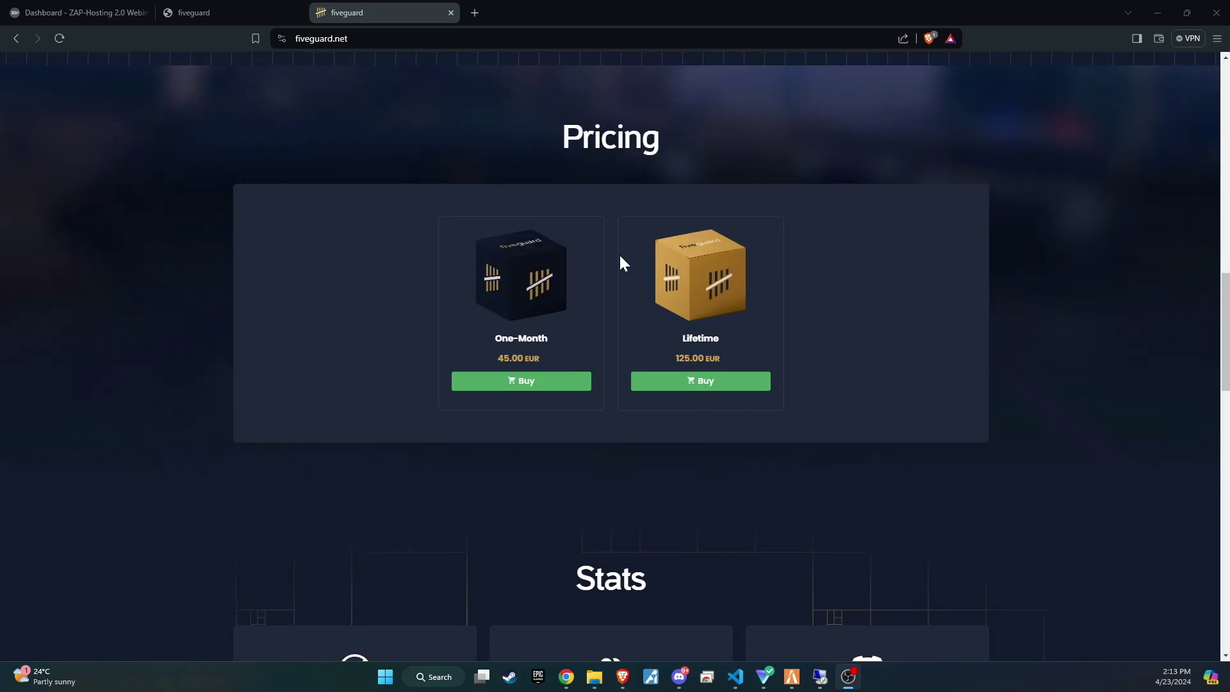
- View fiveguard's Lifetime purchase form, then change the top richest count to 50 in config.lua
click(682, 382)
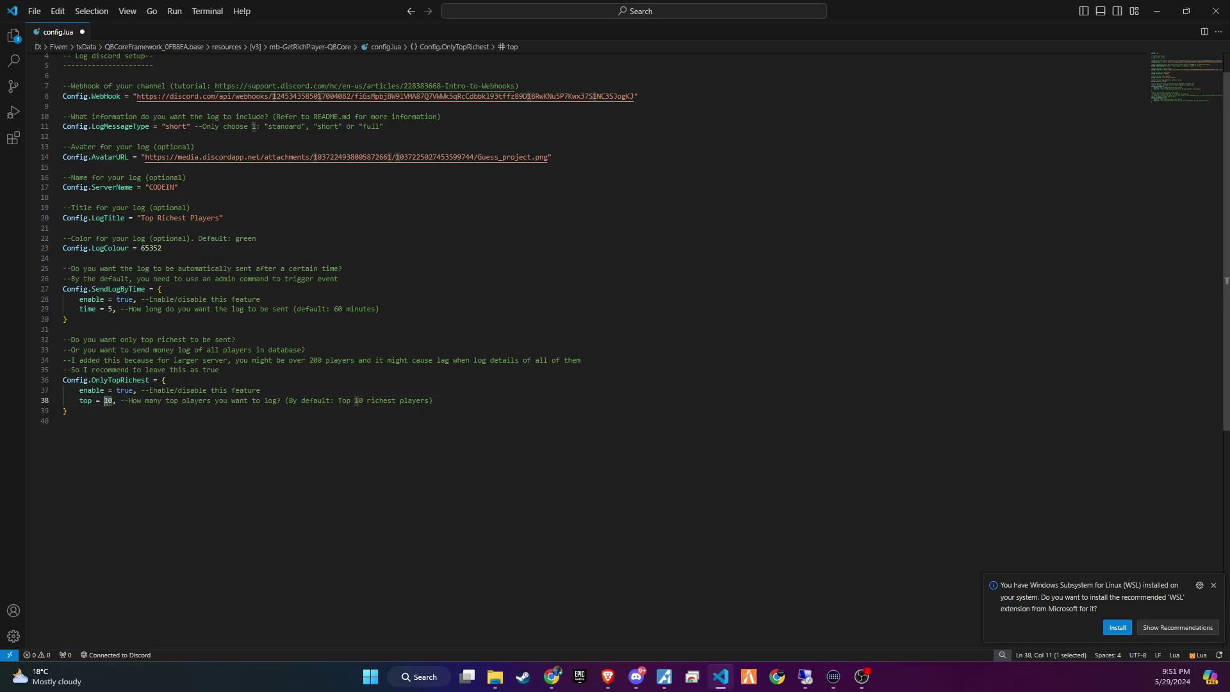
text(5)
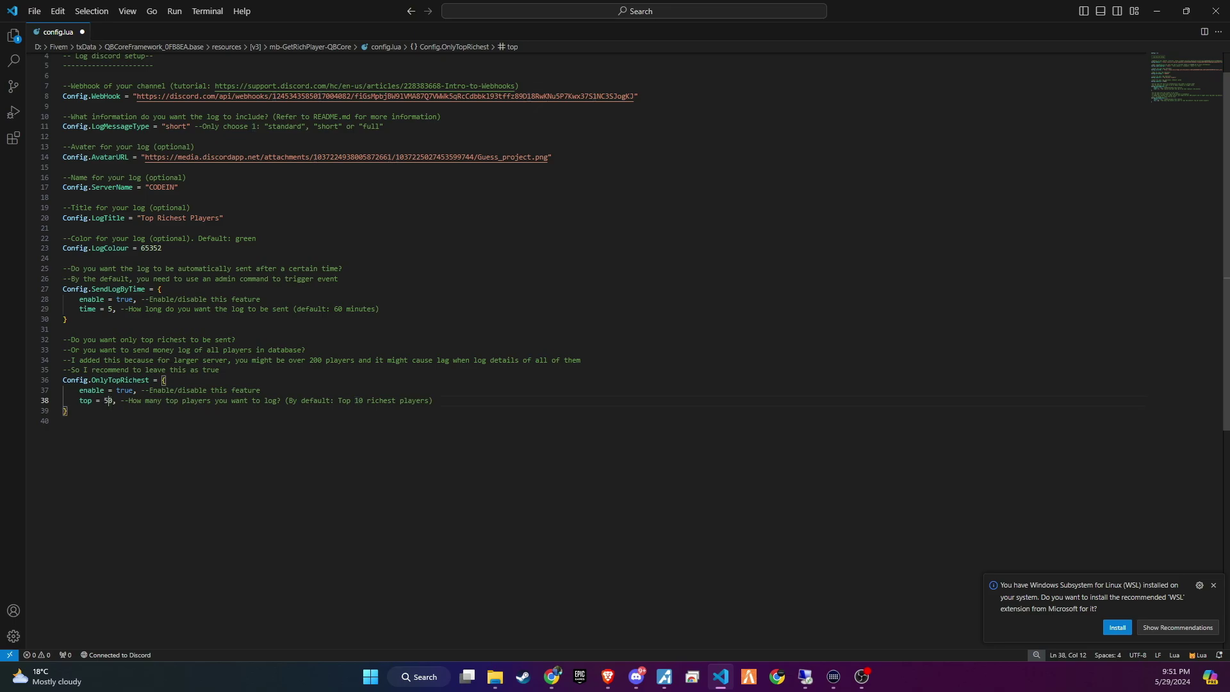
click(34, 11)
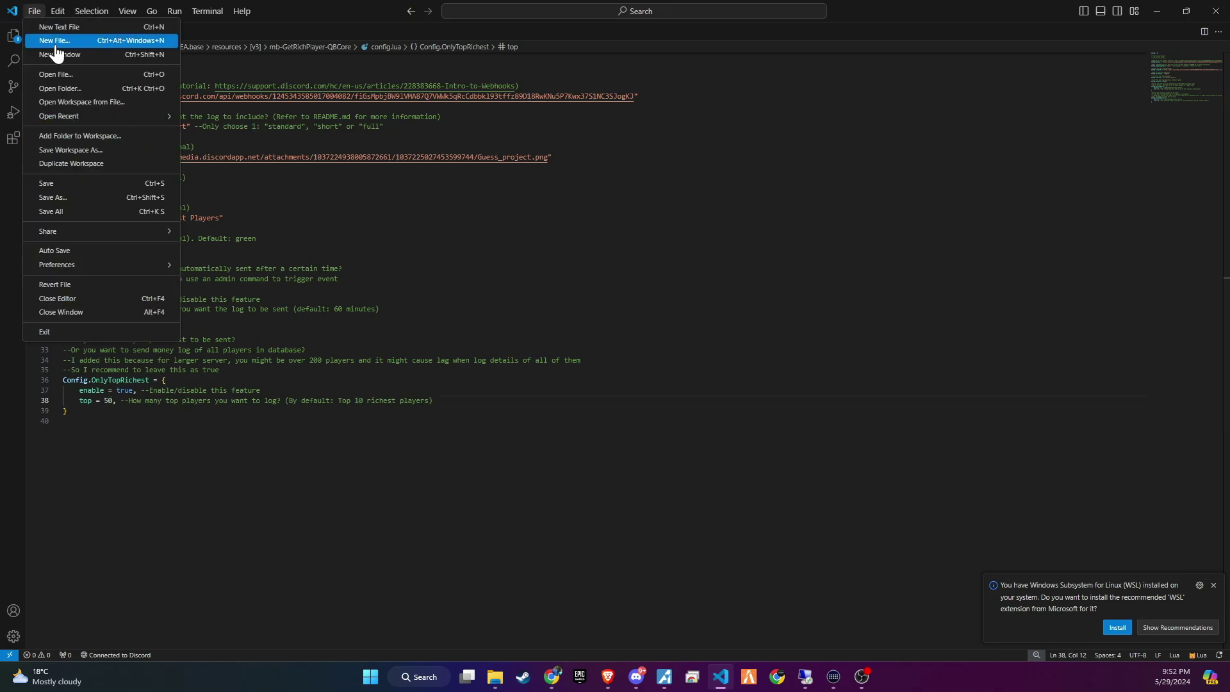
- Save config.lua and highlight the first leaderboard post and players' money totals in Discord
click(64, 191)
drag(220, 274, 405, 312)
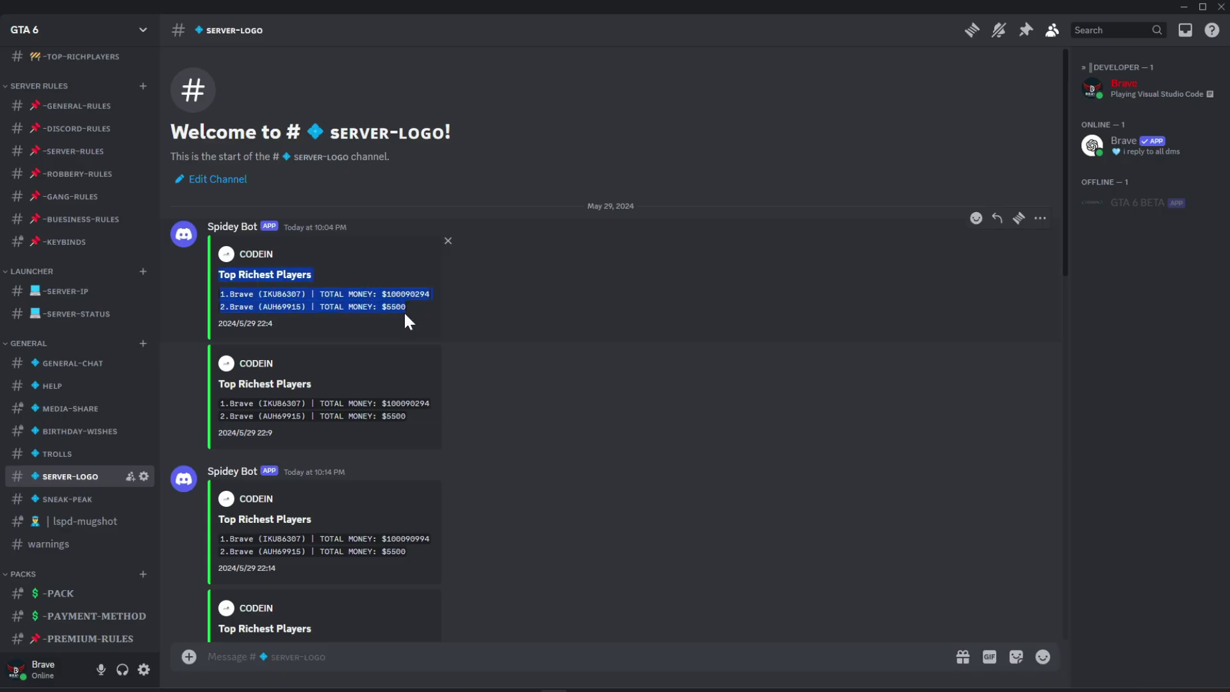
click(278, 320)
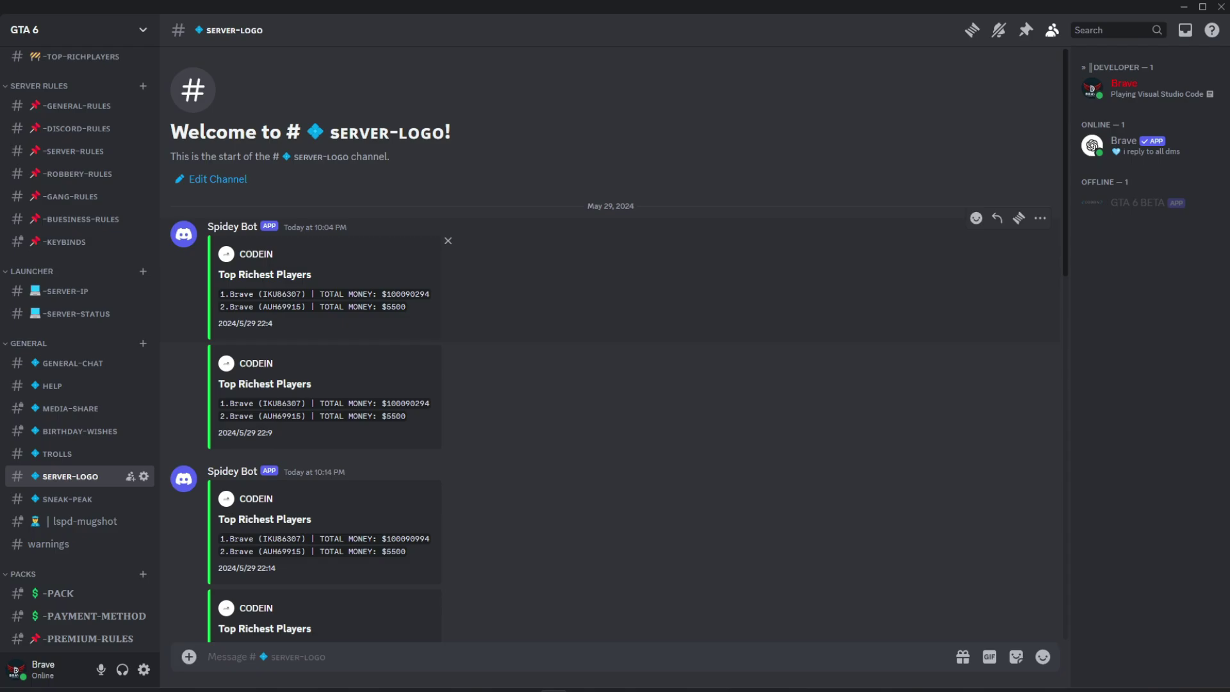
drag(381, 294, 424, 294)
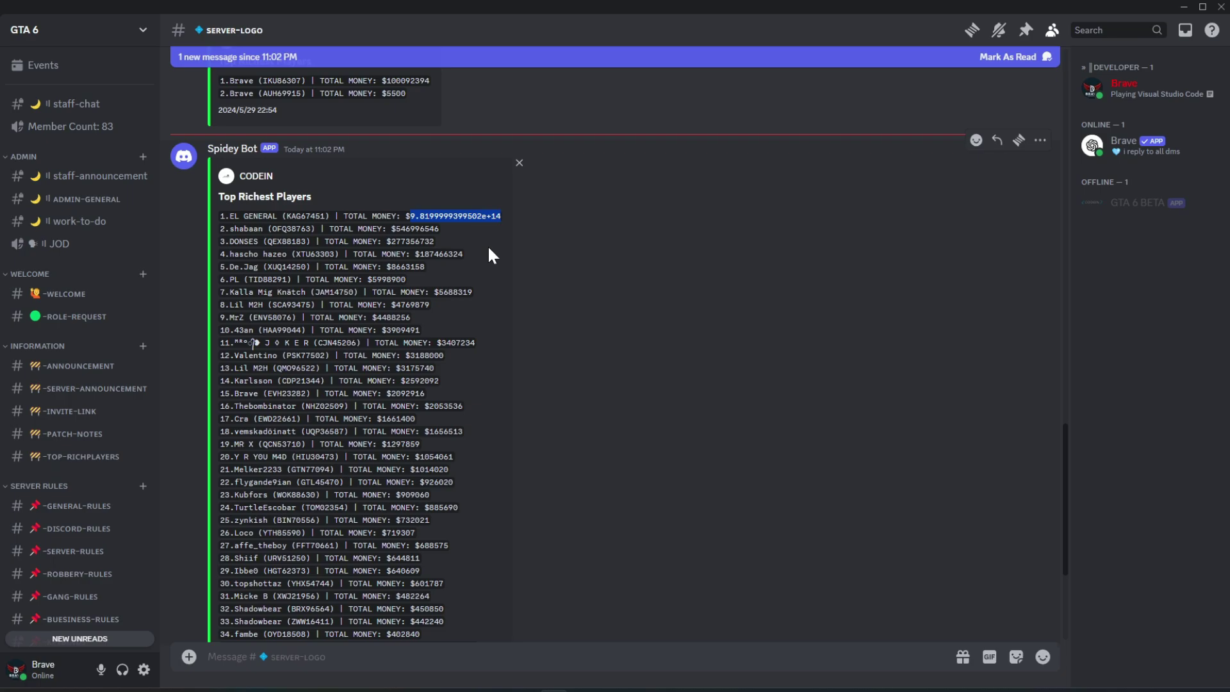
click(488, 249)
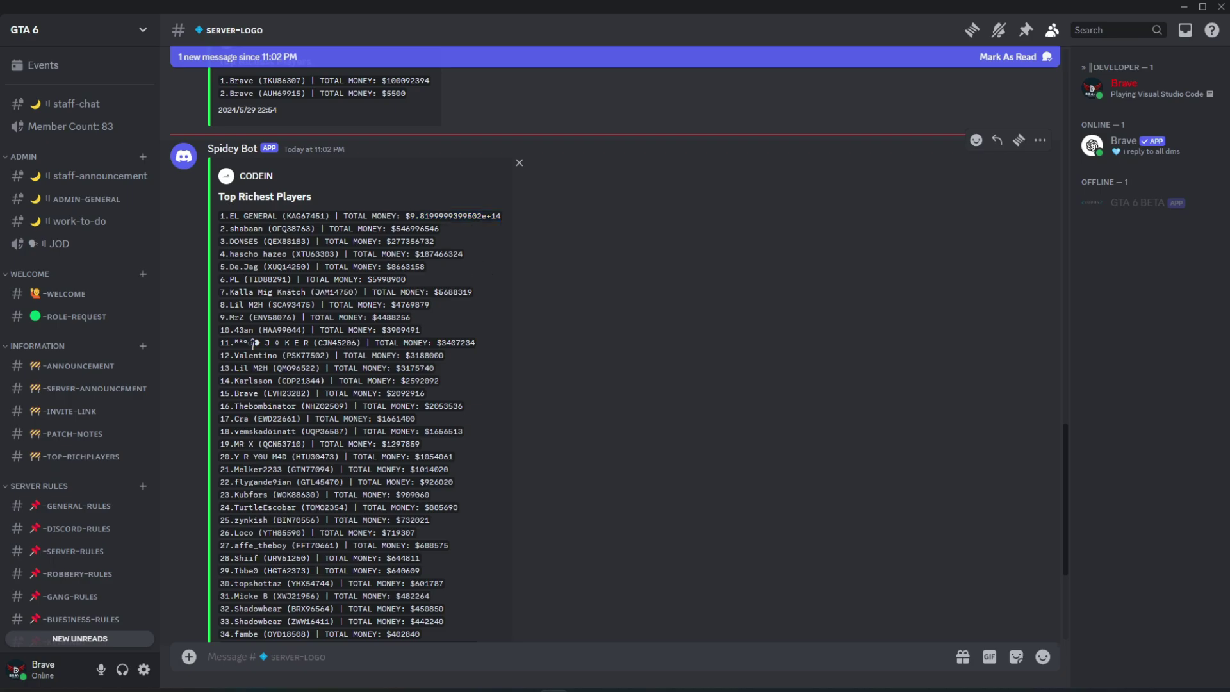
drag(439, 229, 395, 229)
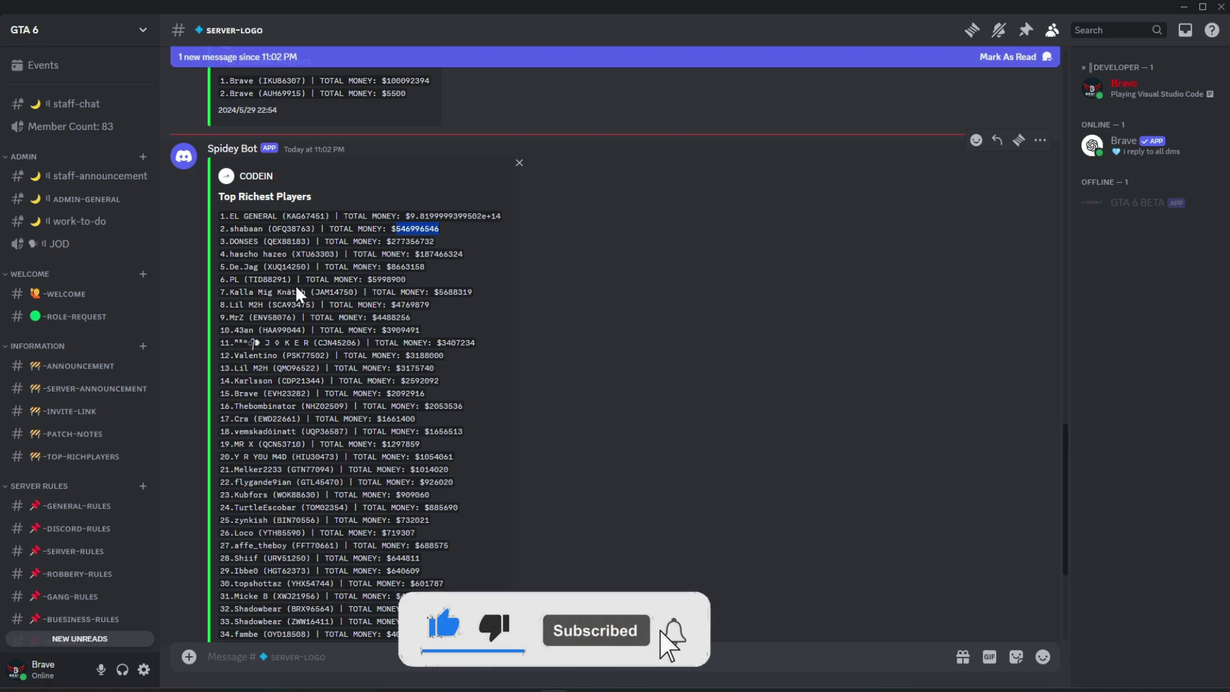
- Scroll the Top Richest Players leaderboard and select the first post's title and entries
scroll(295, 290, down, 1)
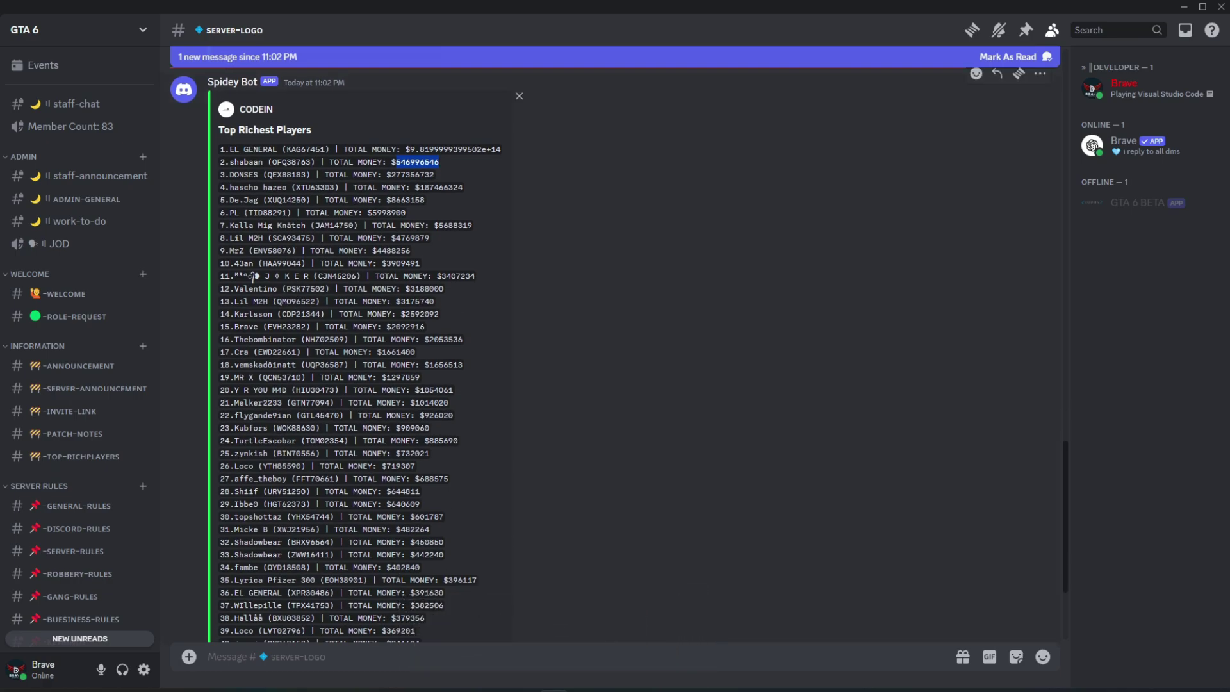
scroll(296, 293, down, 3)
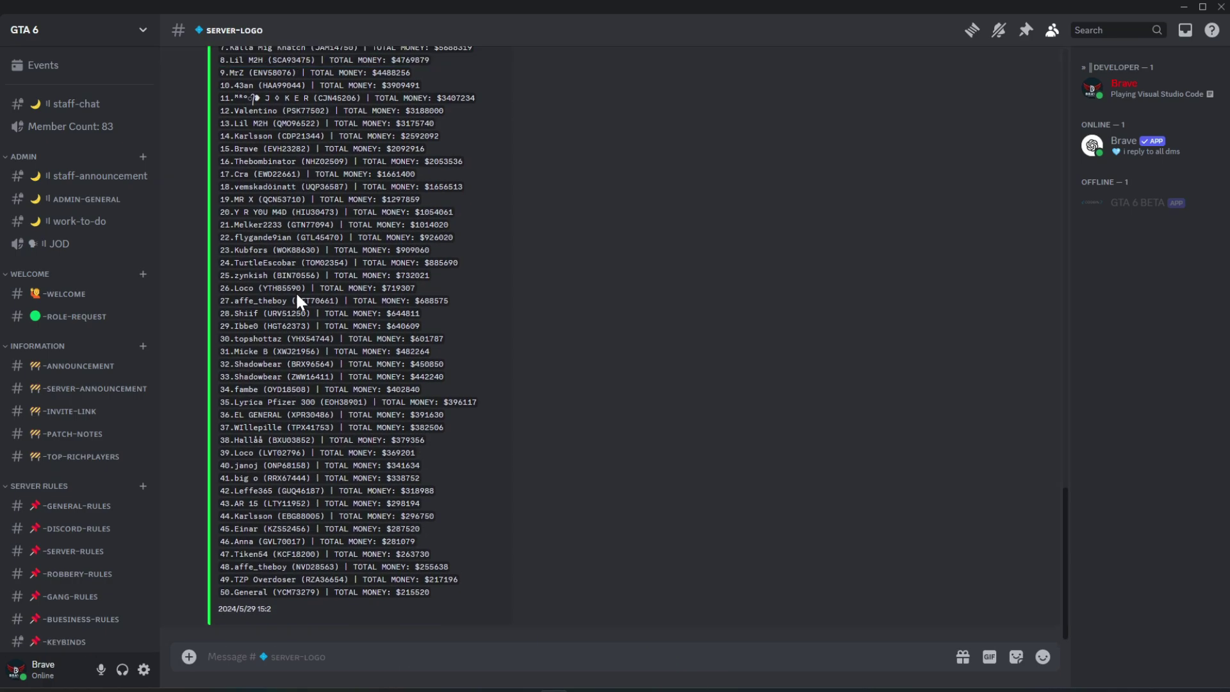
scroll(301, 292, up, 3)
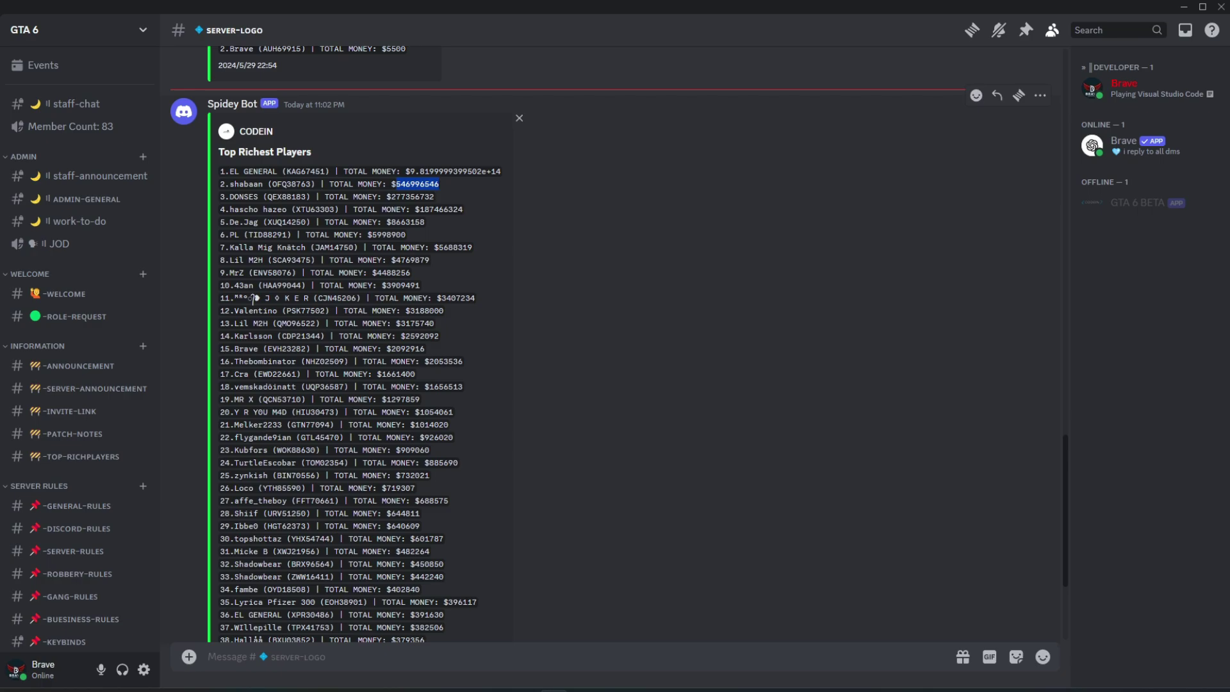
scroll(367, 321, down, 5)
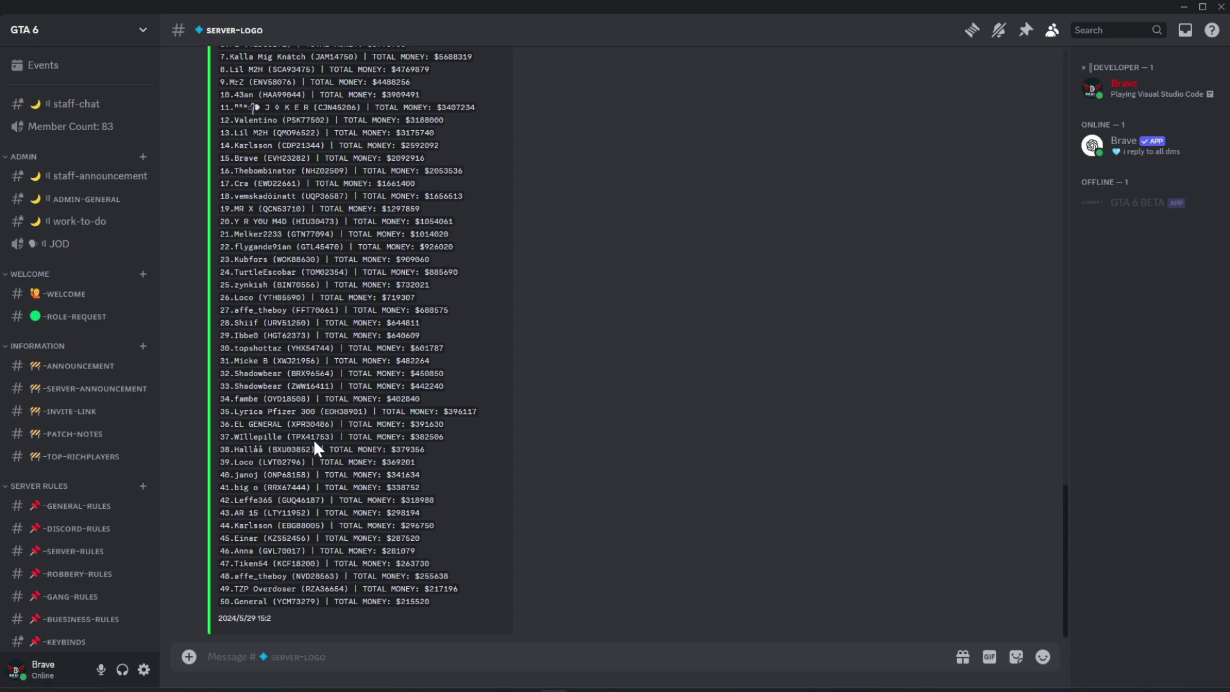
scroll(413, 512, up, 5)
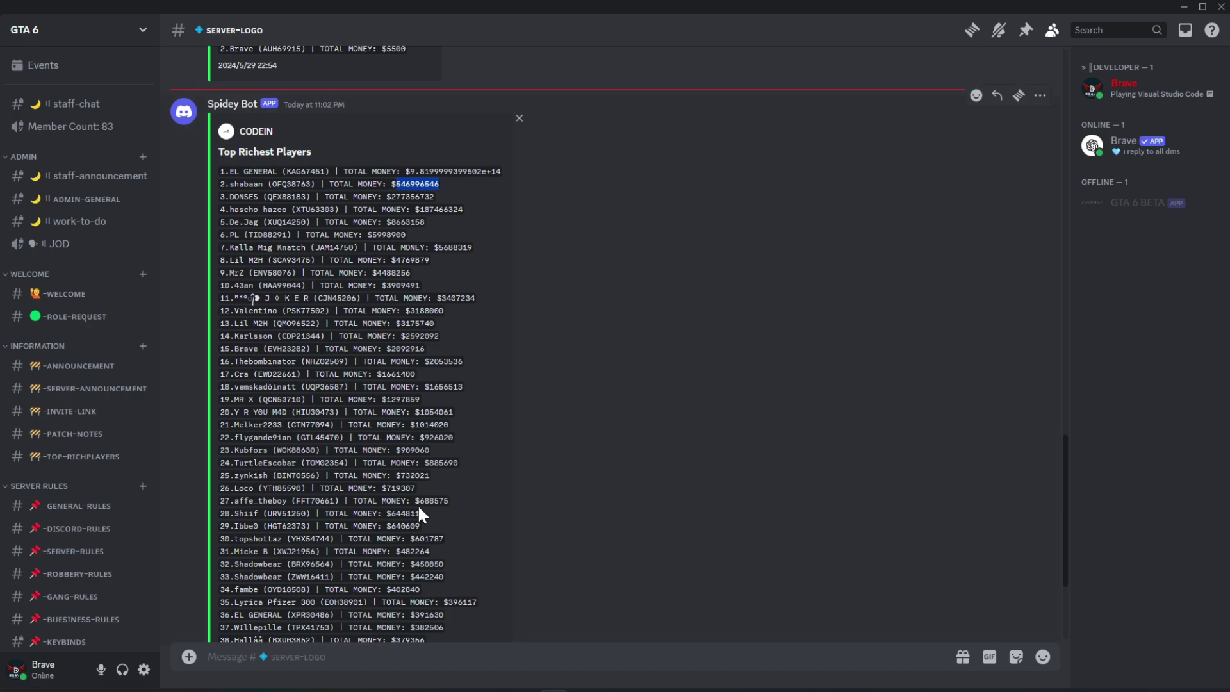
drag(217, 263, 403, 310)
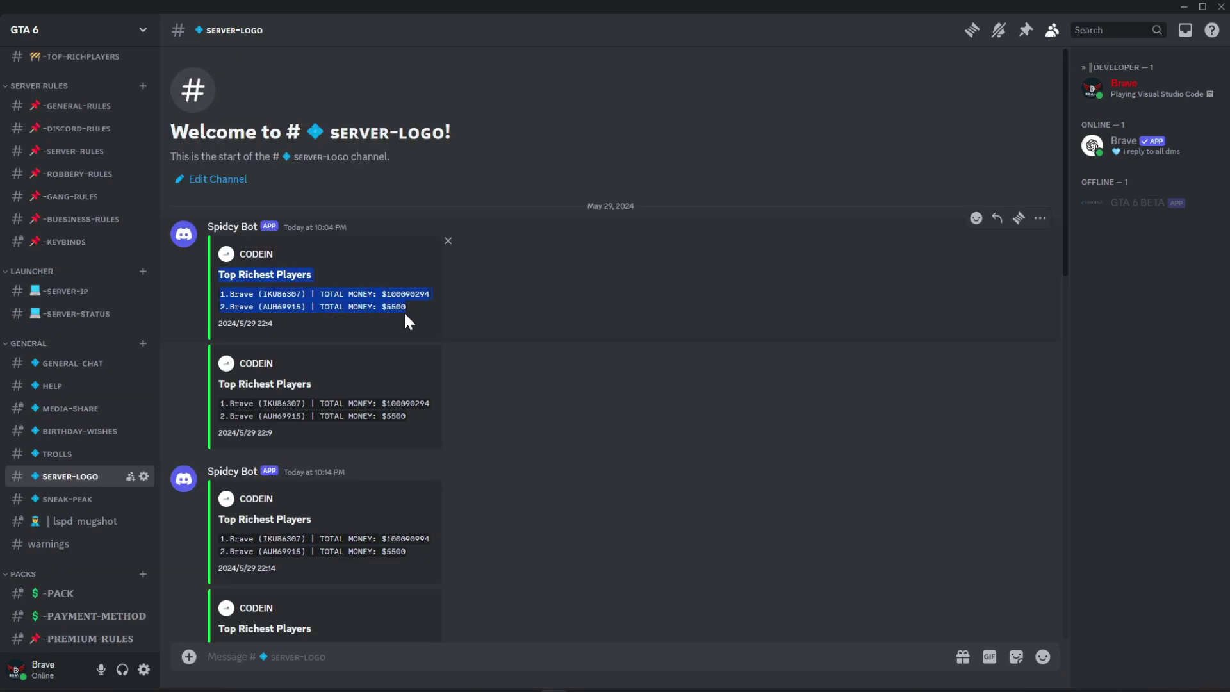
- Browse the CODEIN welcome, our-projects and script-share channels
click(278, 320)
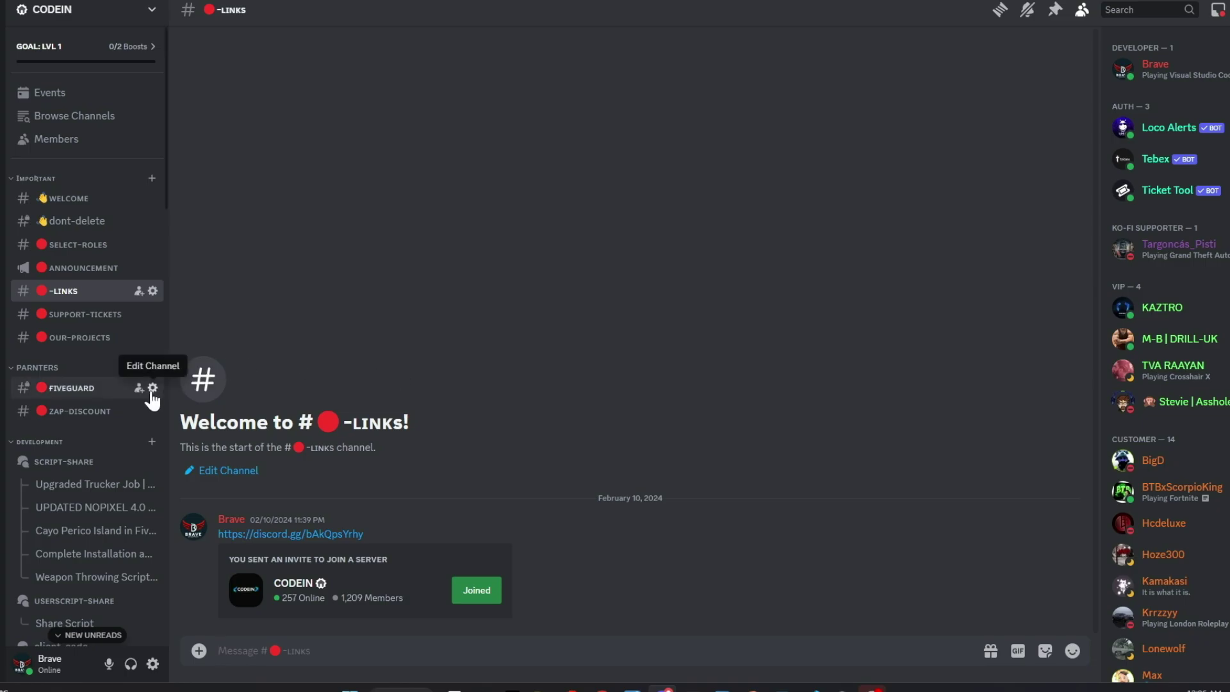
click(83, 198)
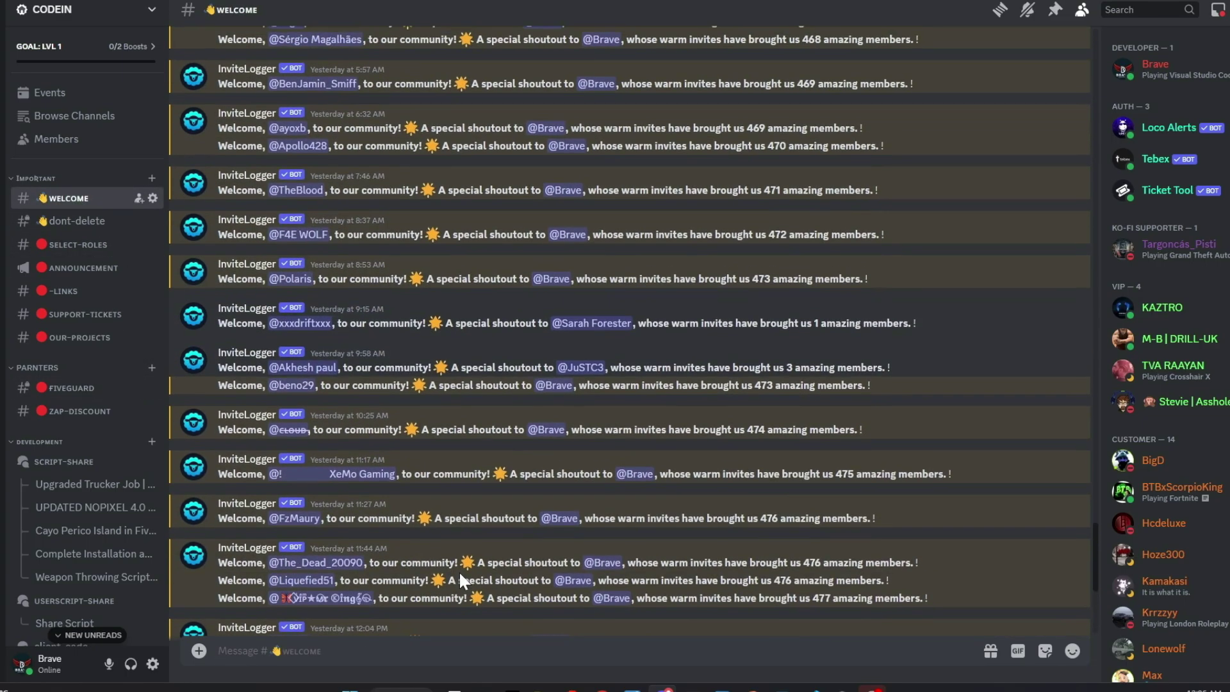
click(83, 293)
click(96, 366)
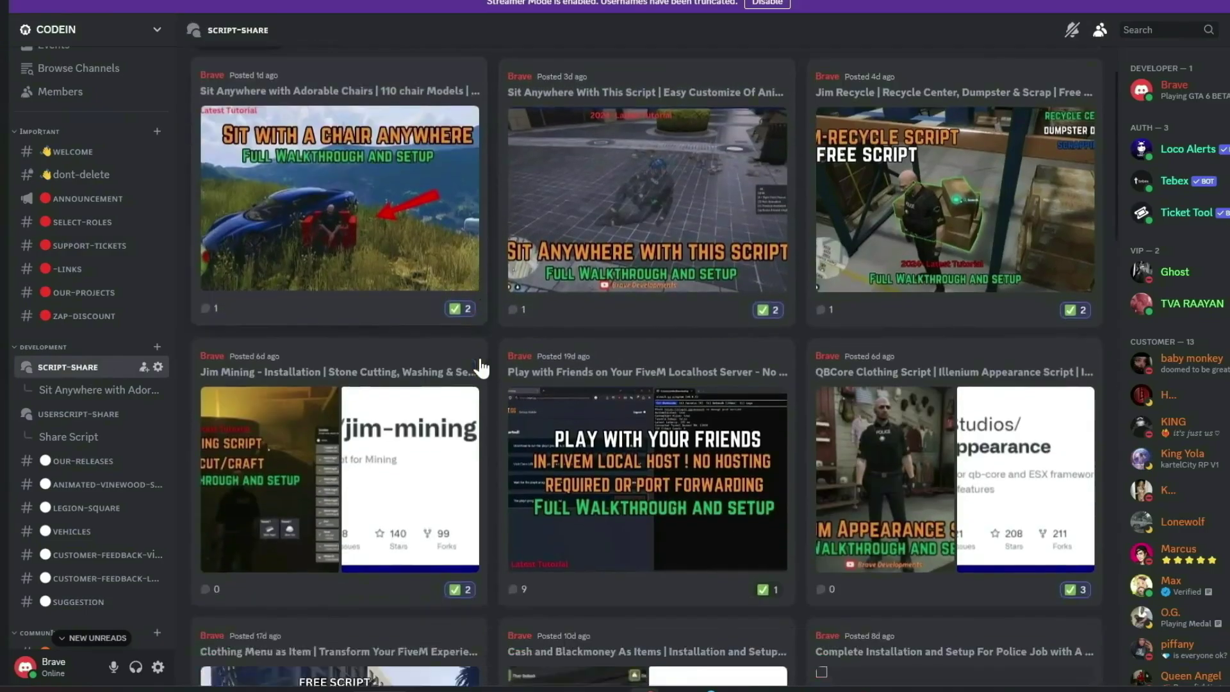
scroll(480, 368, down, 20)
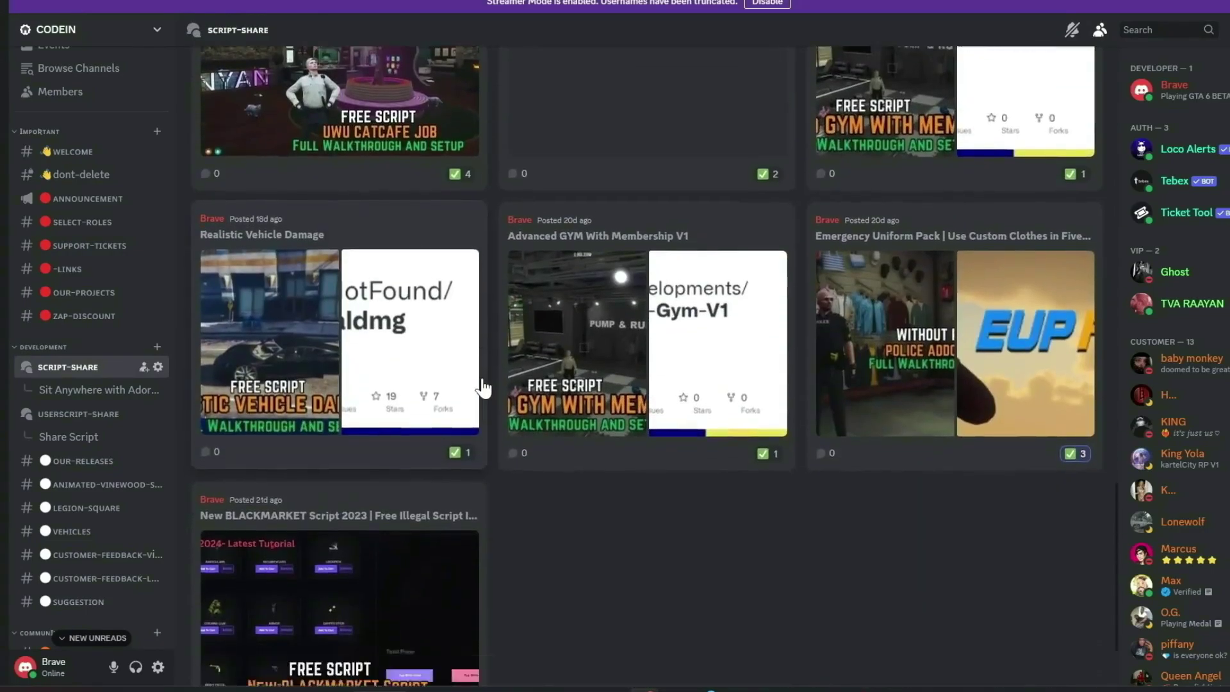
scroll(484, 388, up, 20)
- Open the Sit Anywhere and Jim Mining posts, the Share Script thread, then USERSCRIPT-SHARE
click(385, 307)
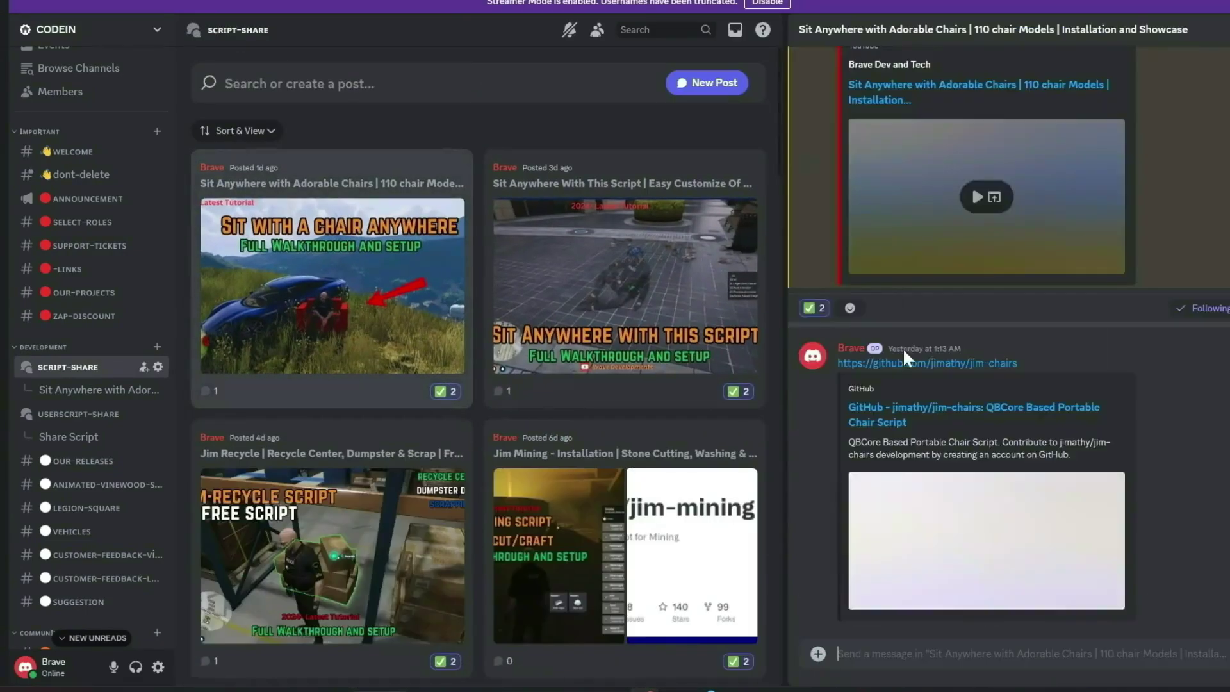
scroll(615, 502, down, 2)
click(570, 468)
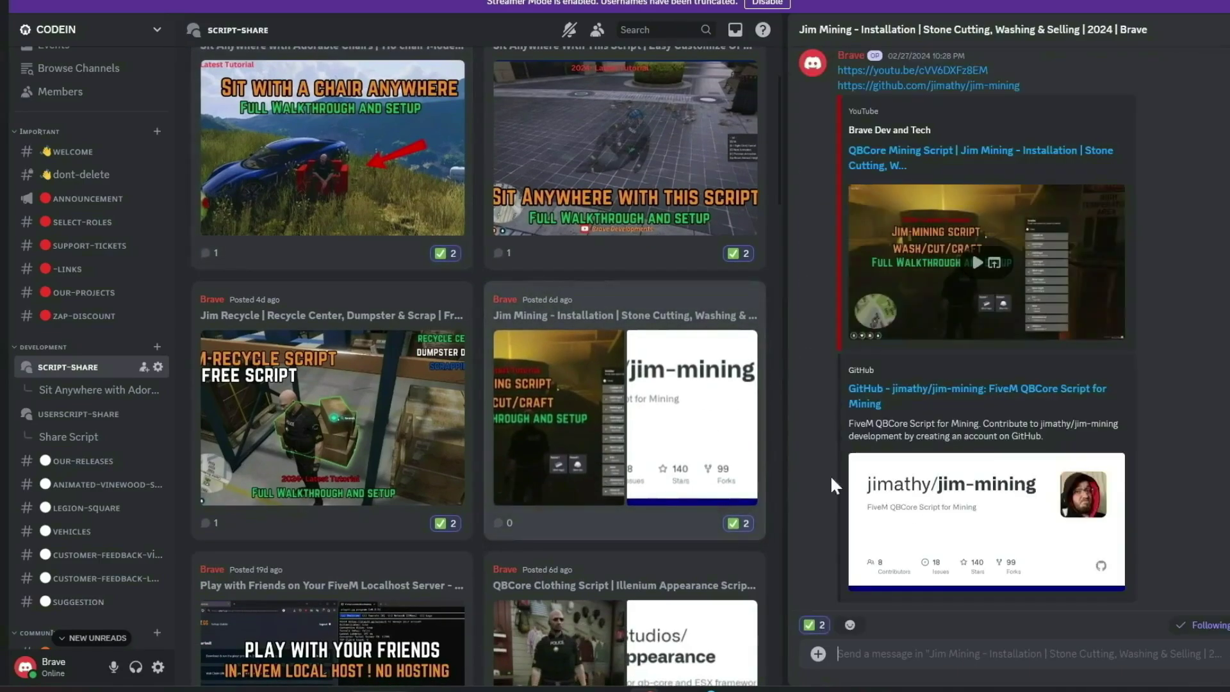
click(91, 436)
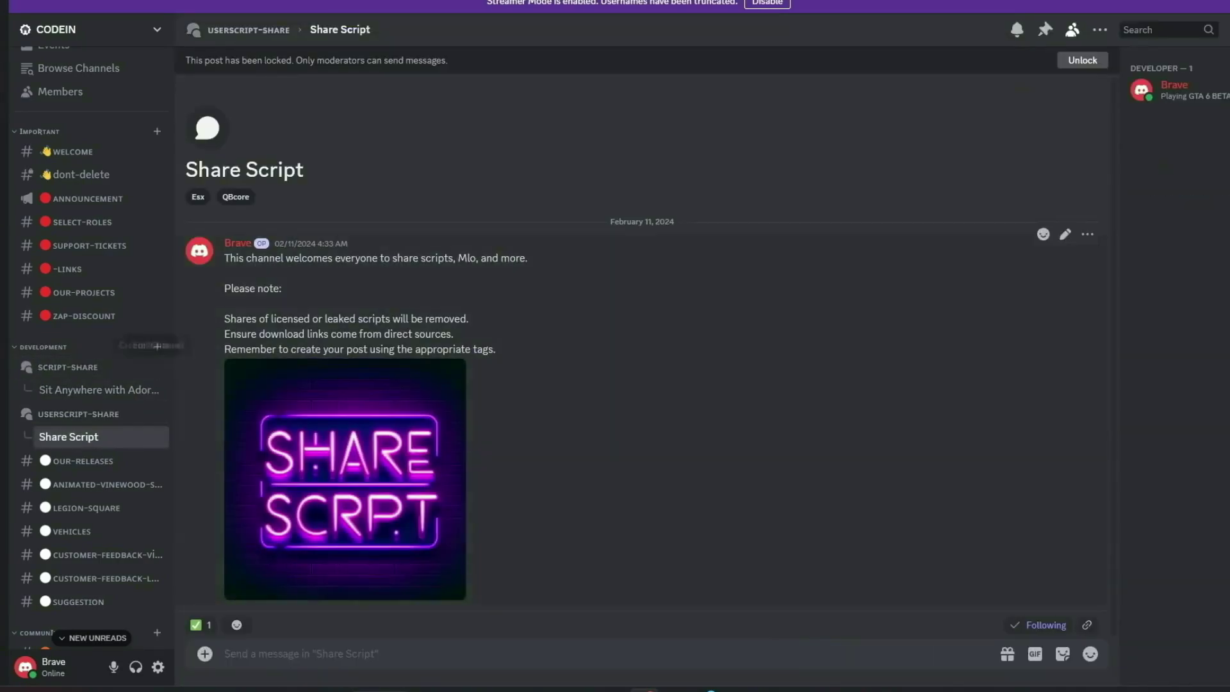
click(131, 414)
scroll(378, 422, down, 2)
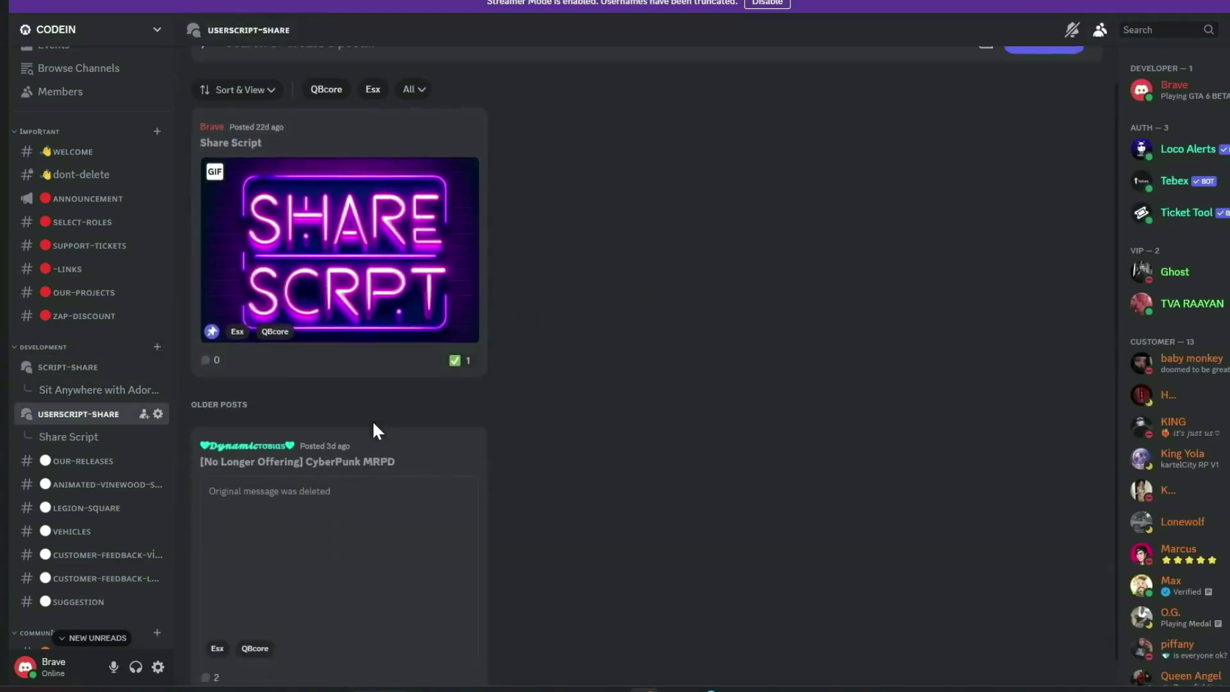
scroll(74, 487, down, 5)
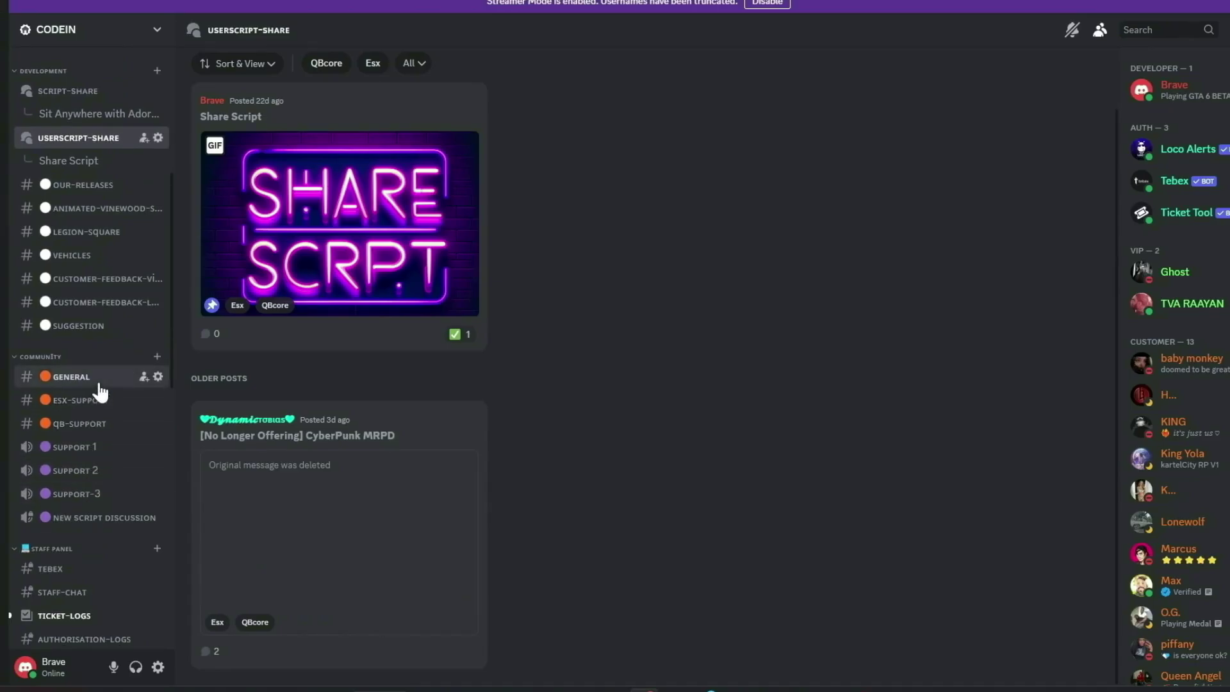
- Browse the general, esx-support and qb-support channels, then open the -links channel
click(96, 379)
click(94, 400)
click(90, 426)
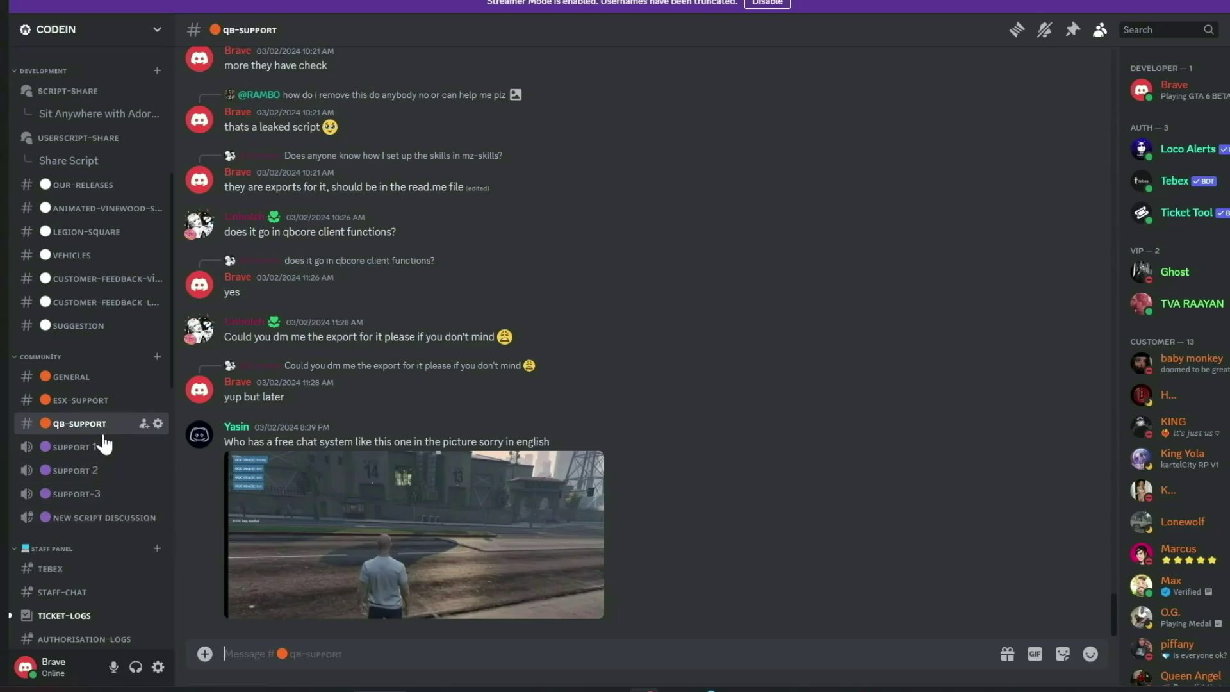
click(114, 402)
click(114, 381)
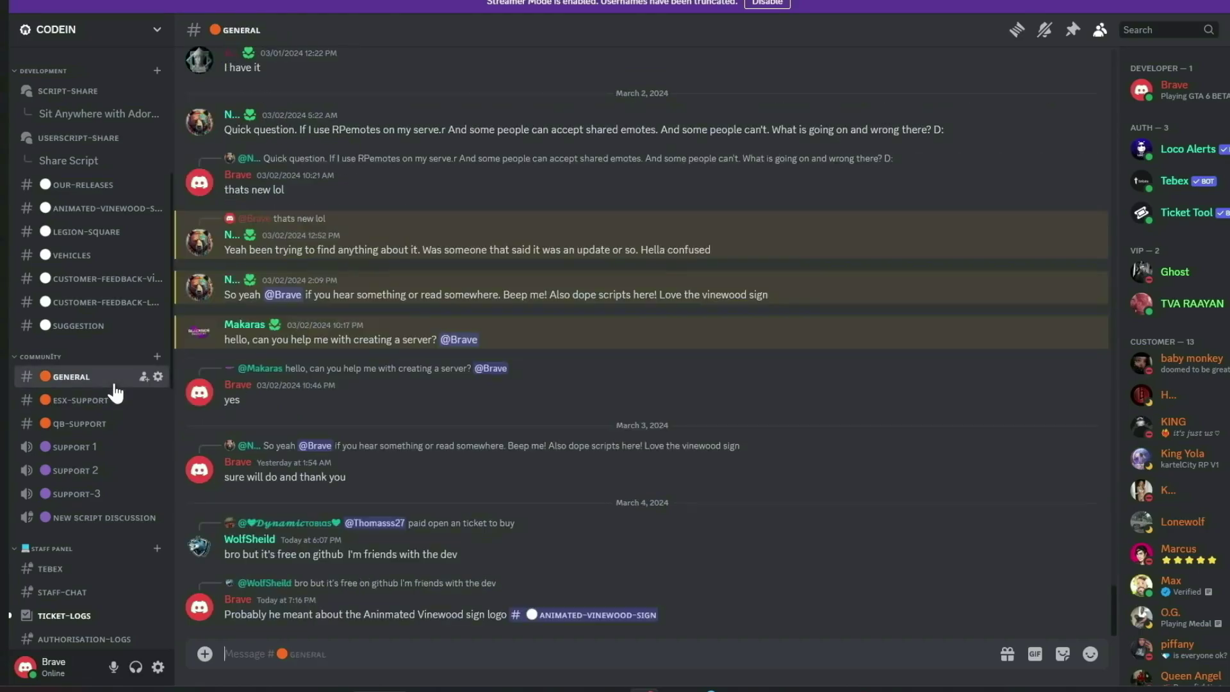
scroll(105, 461, down, 6)
scroll(117, 488, down, 5)
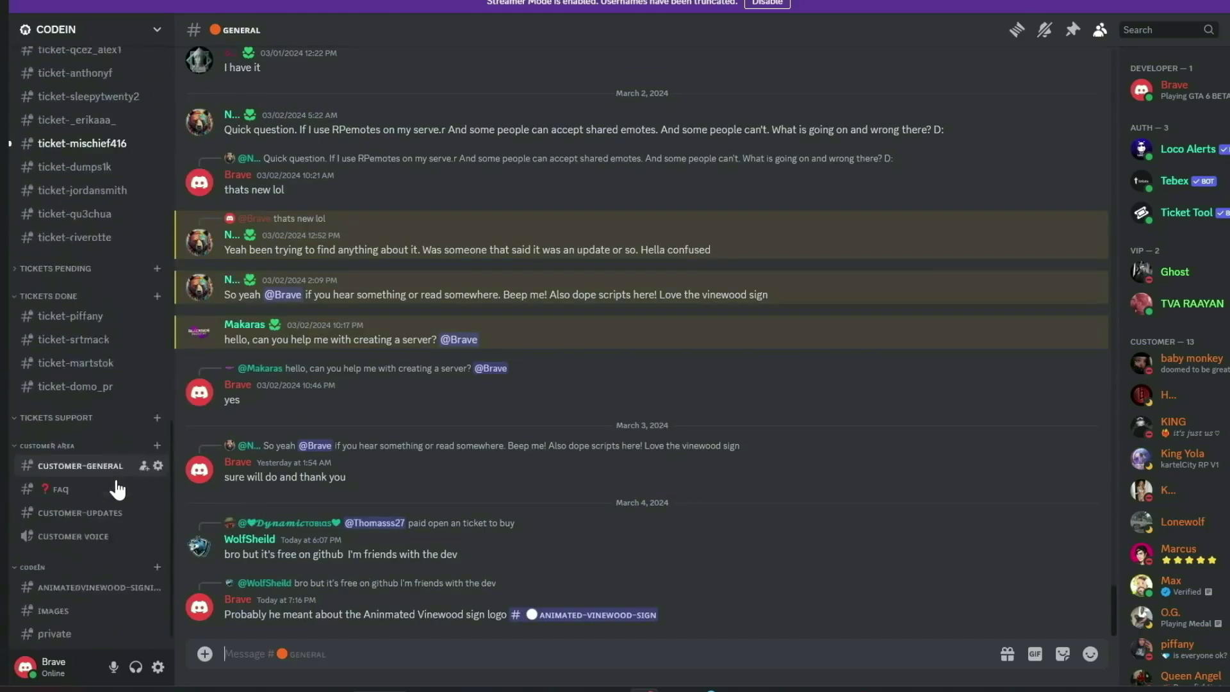
scroll(117, 490, up, 10)
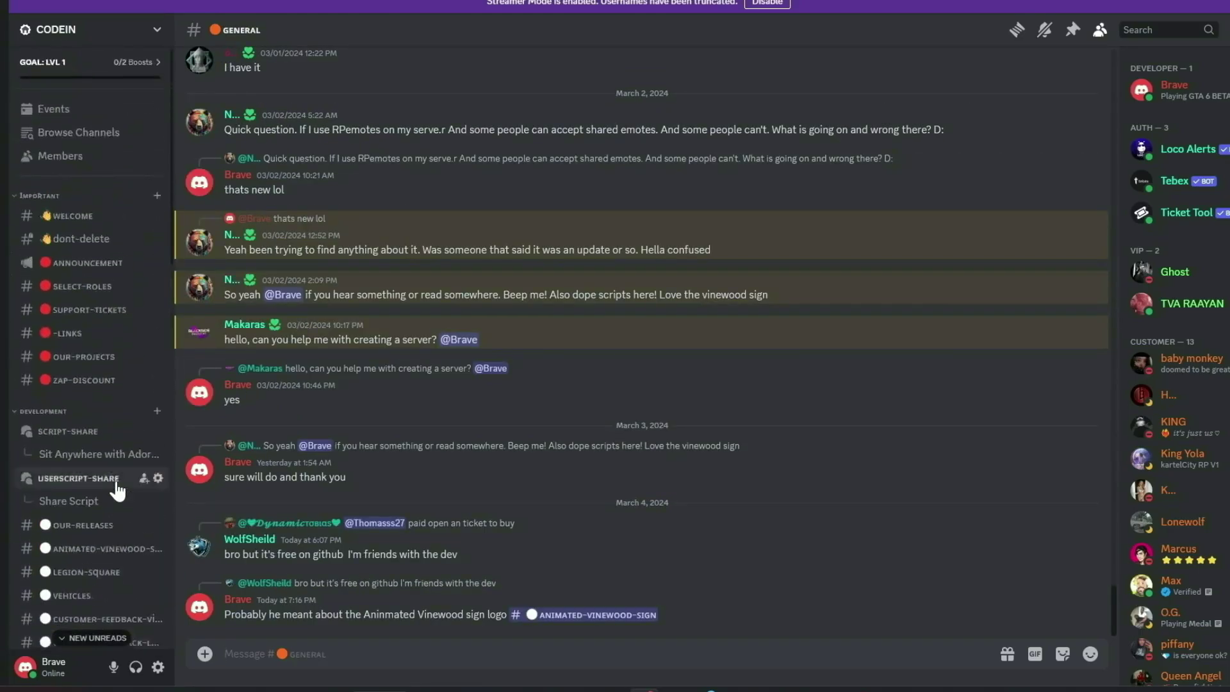
scroll(112, 474, up, 10)
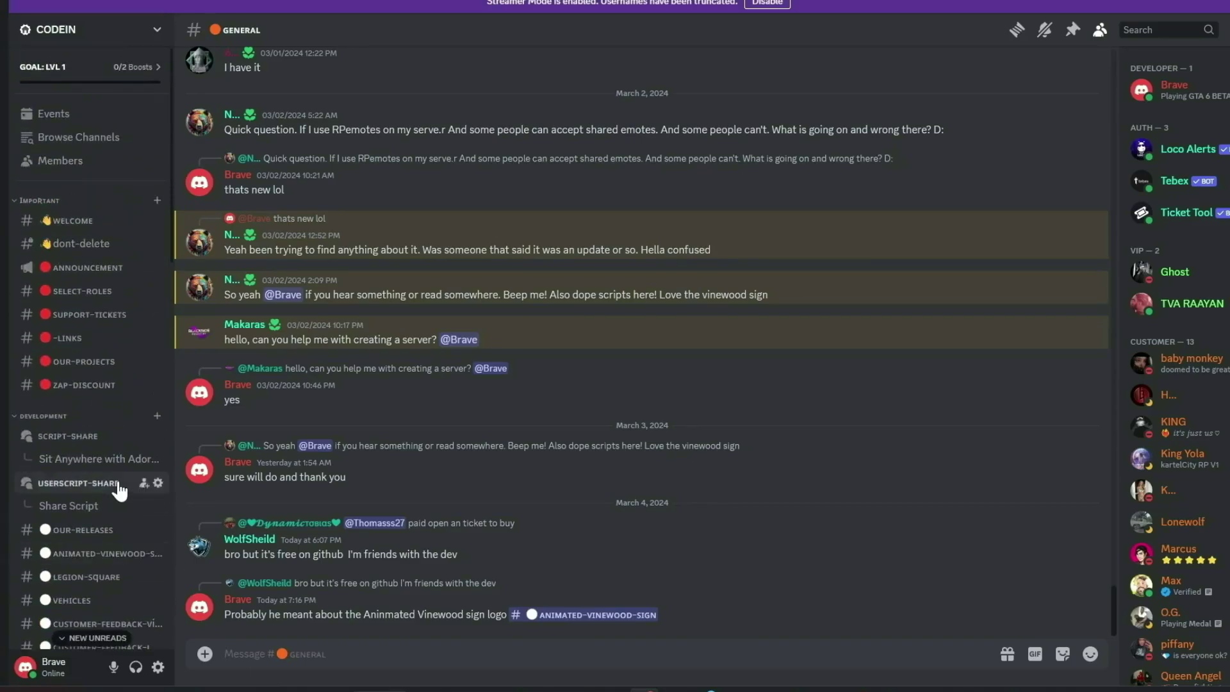
click(71, 291)
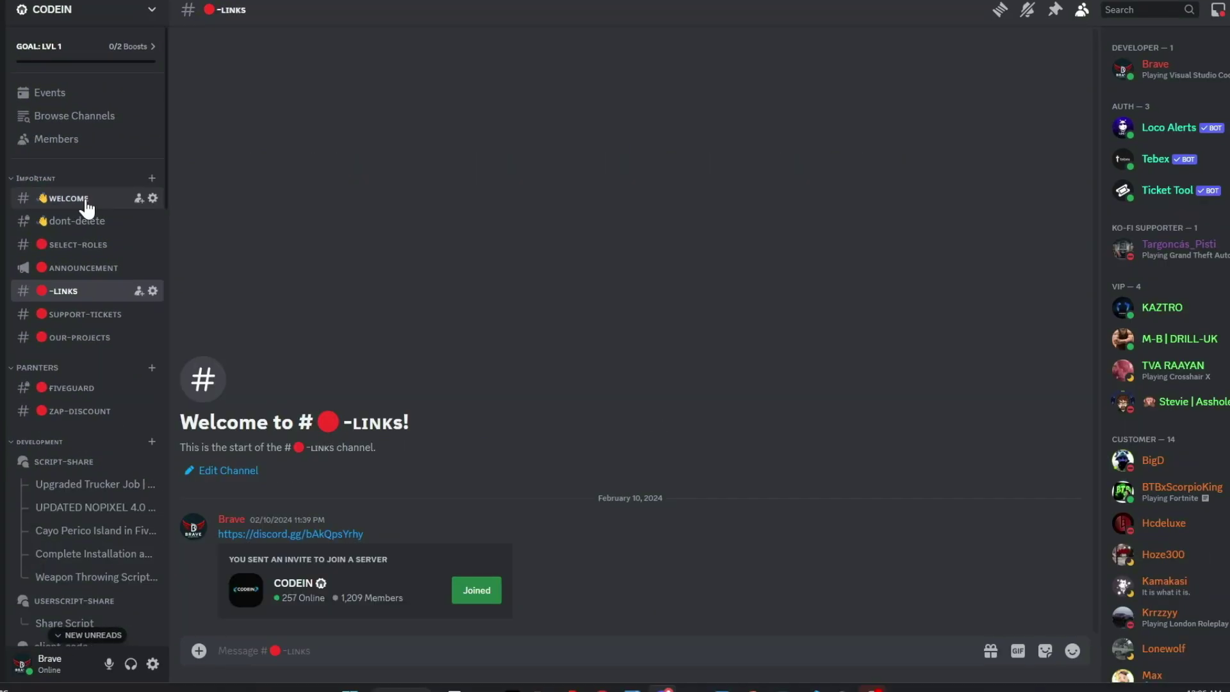